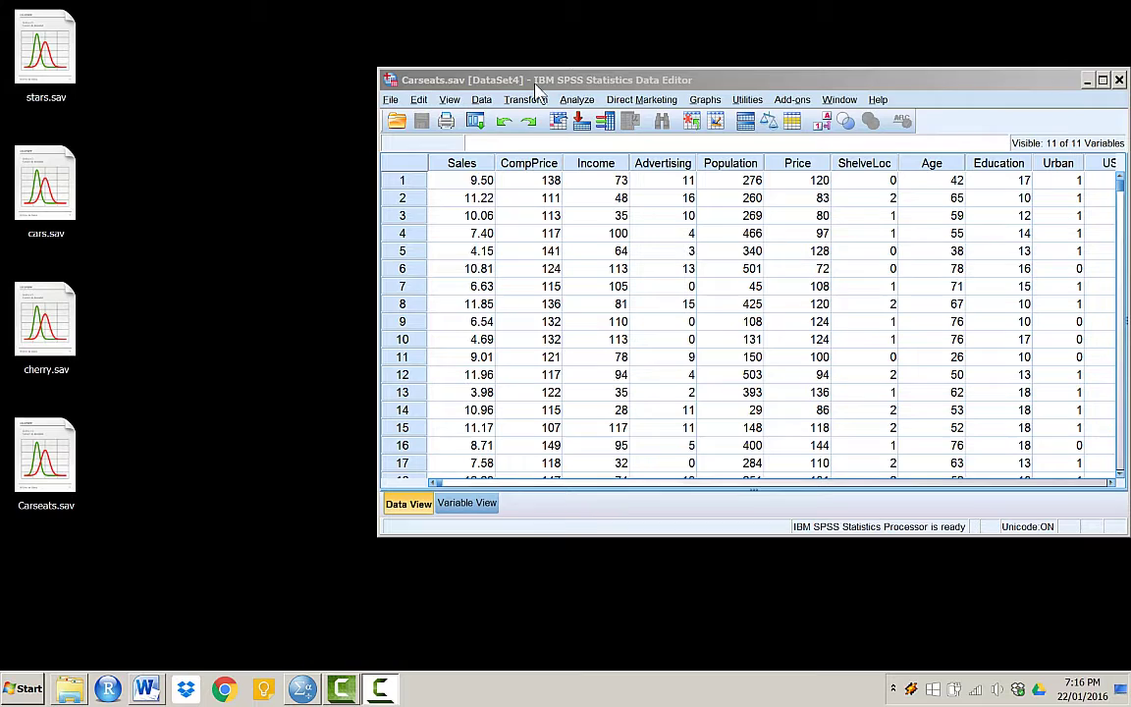
Shift the Carseats Data Editor window slightly left and maximize it to full screen.
drag(540, 85, 478, 88)
double_click(478, 88)
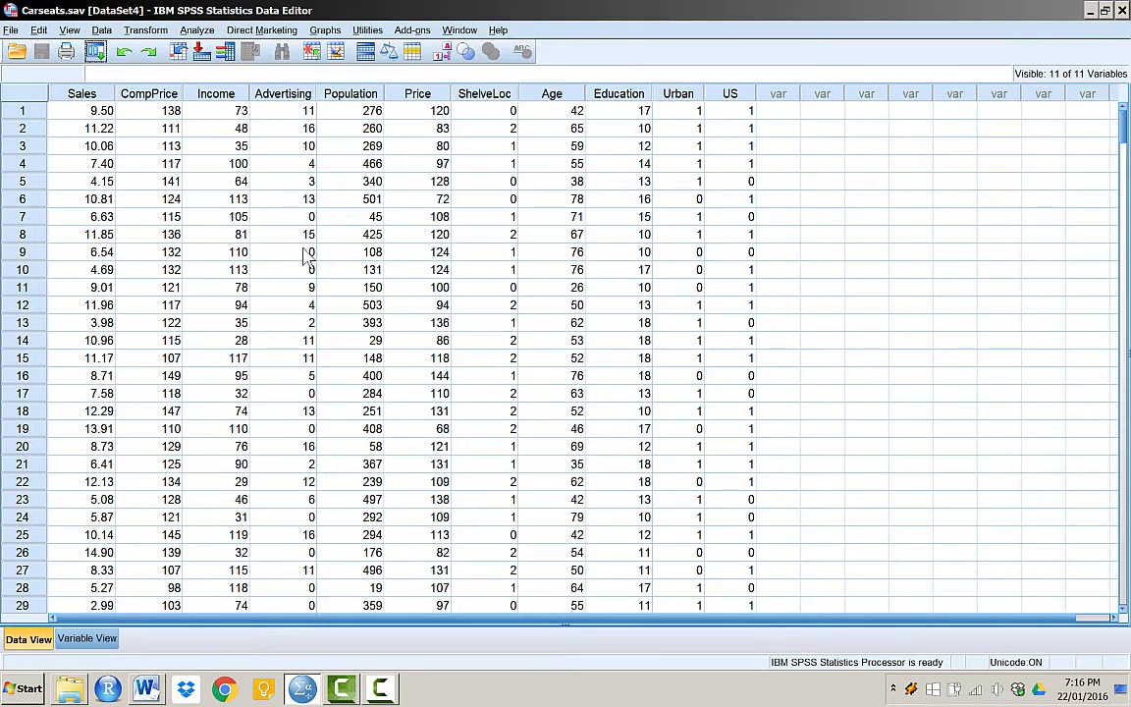
Select the entire ShelveLoc column in Data View.
click(484, 93)
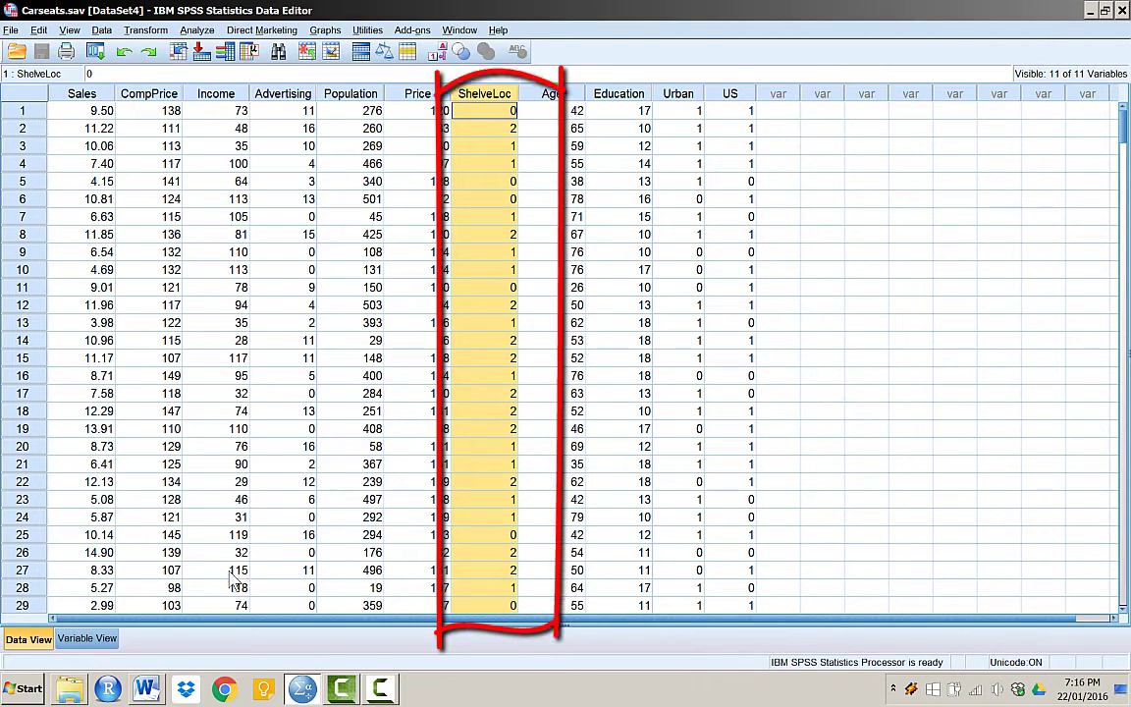
Check ShelveLoc's value labels (0 Bad, 1 Medium, 2 Good) in Variable View, then return to Data View.
click(81, 640)
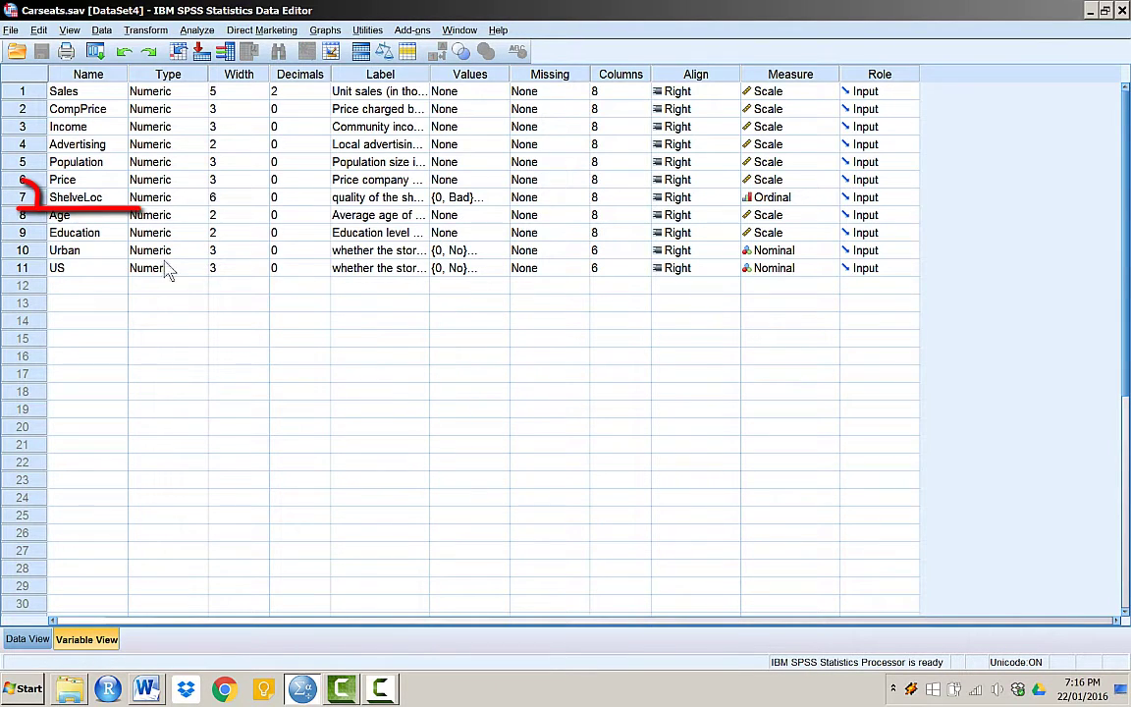
click(33, 197)
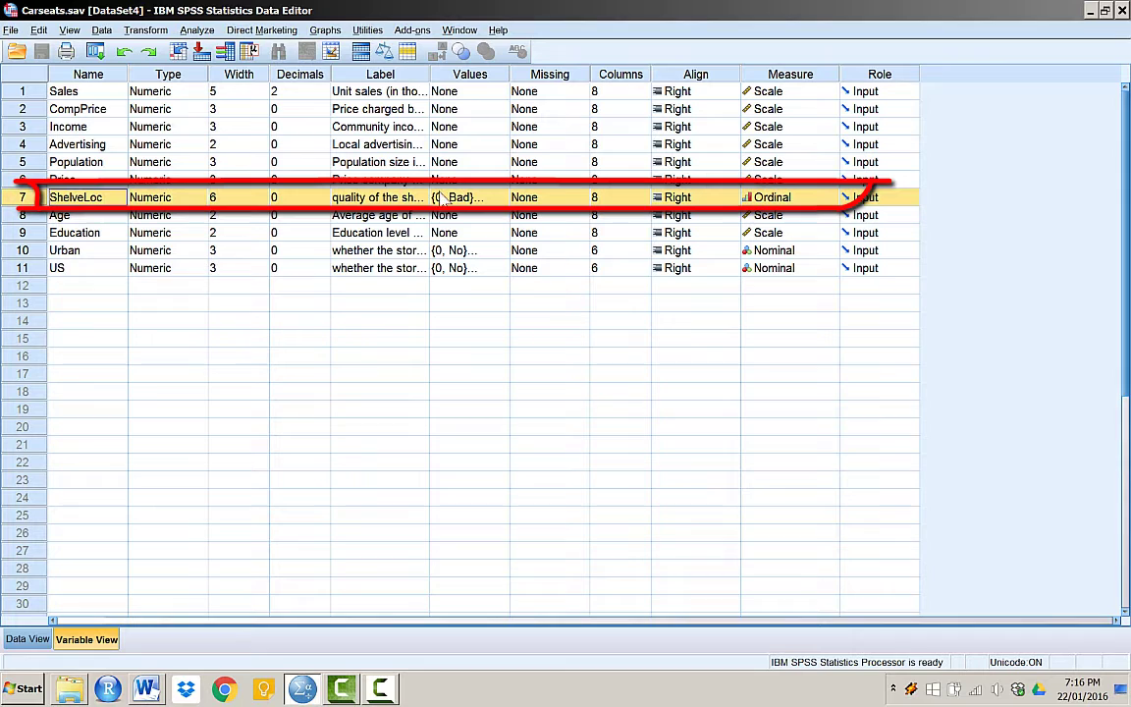
drag(429, 74, 661, 92)
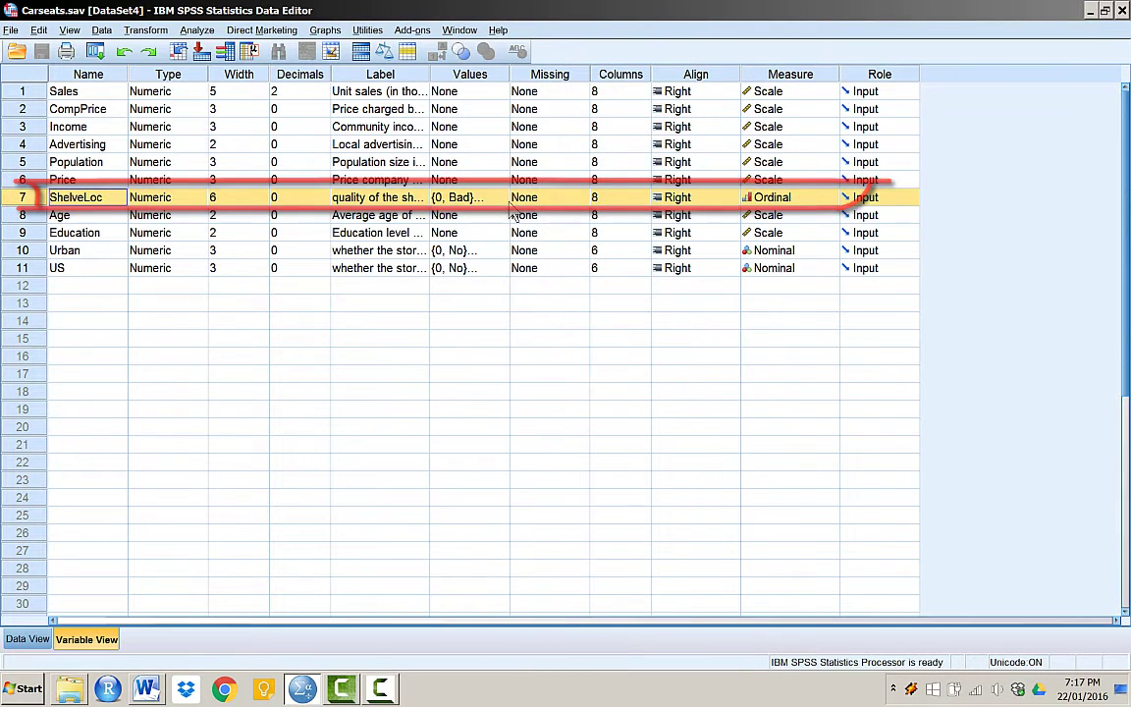
click(456, 197)
click(500, 197)
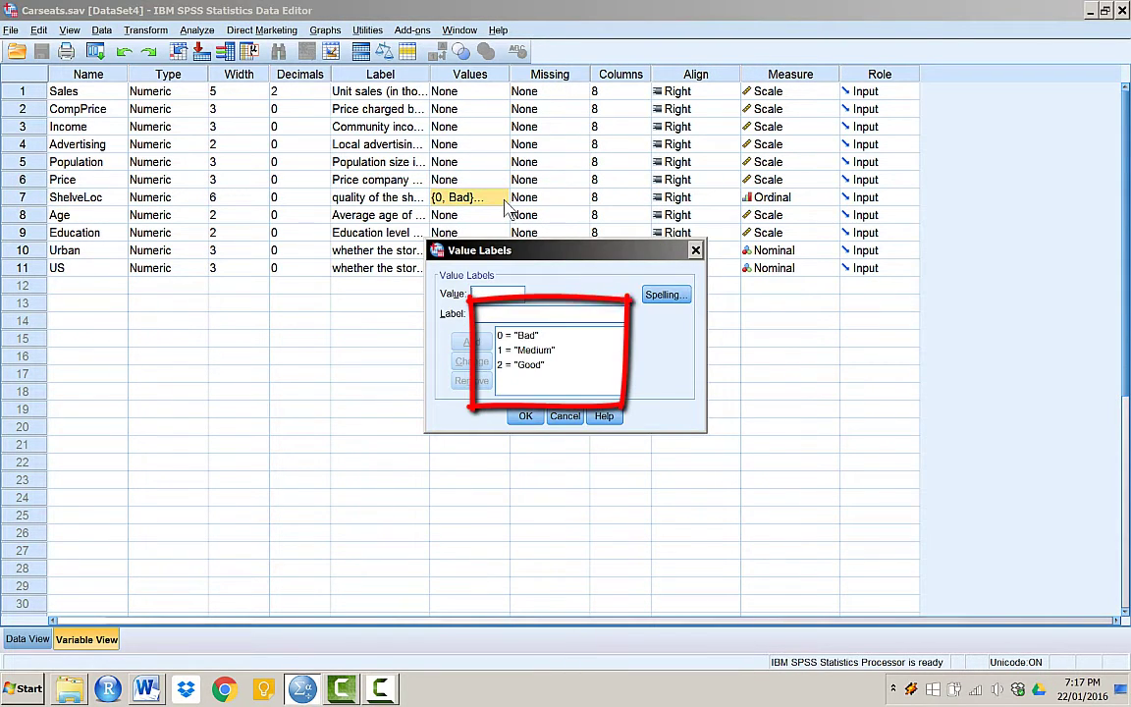
click(564, 416)
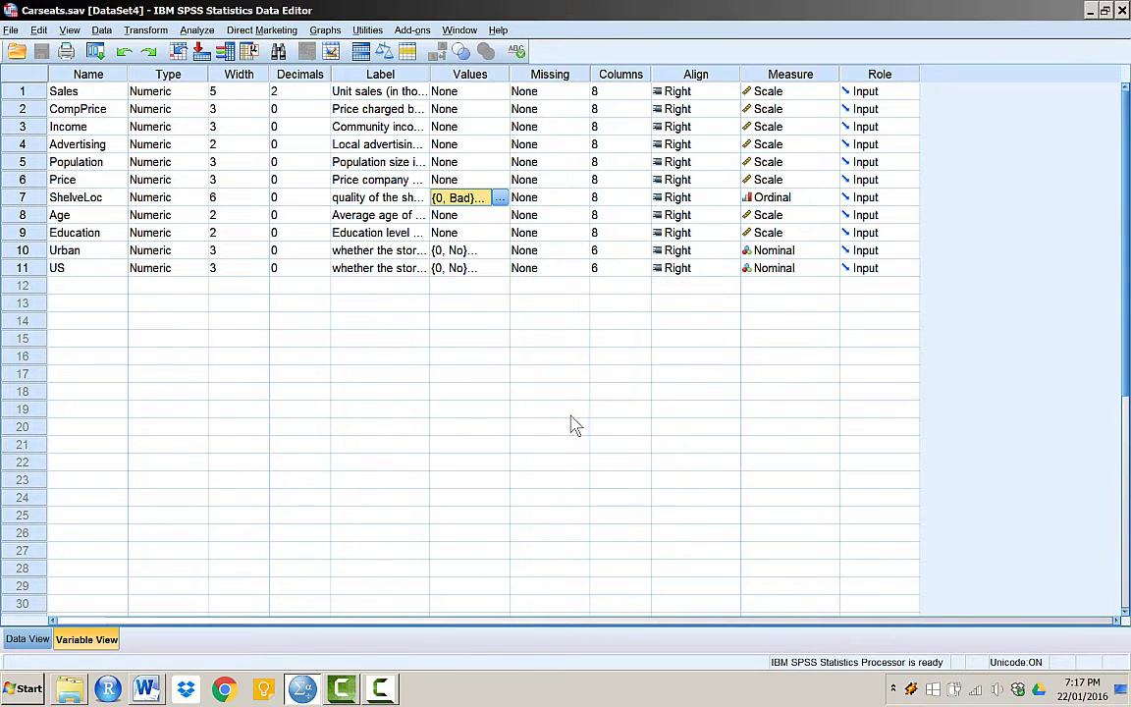
click(27, 639)
Toggle value labels on and back off so ShelveLoc shows codes 0, 1, 2.
click(439, 54)
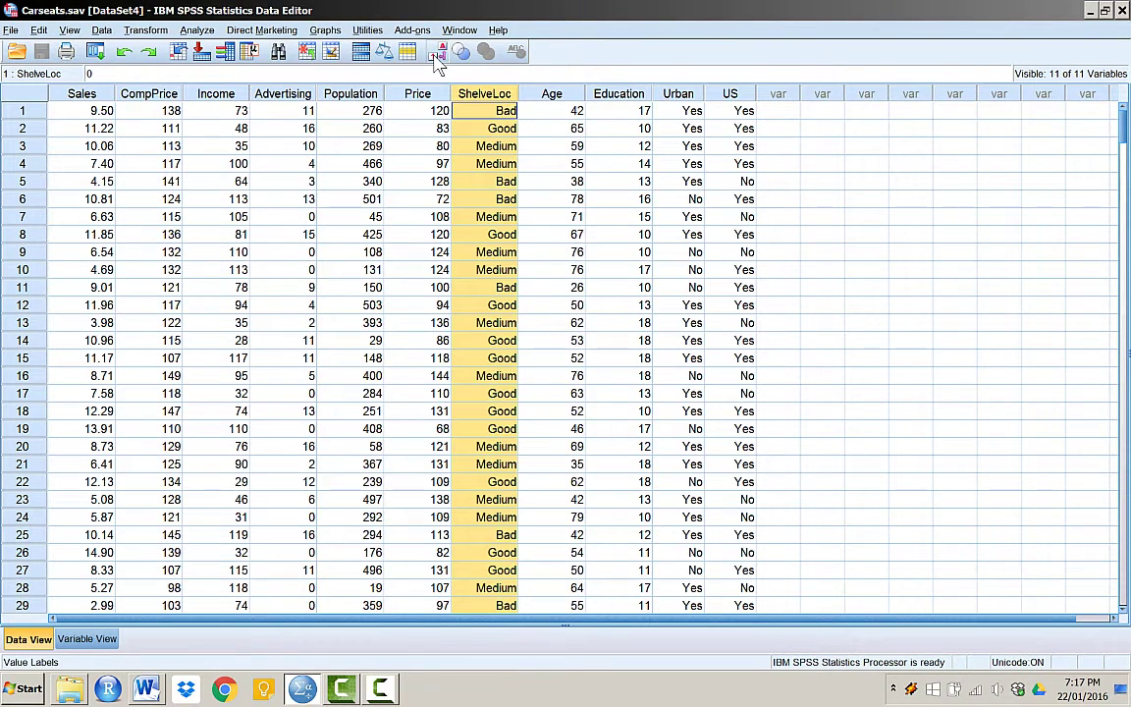
click(439, 56)
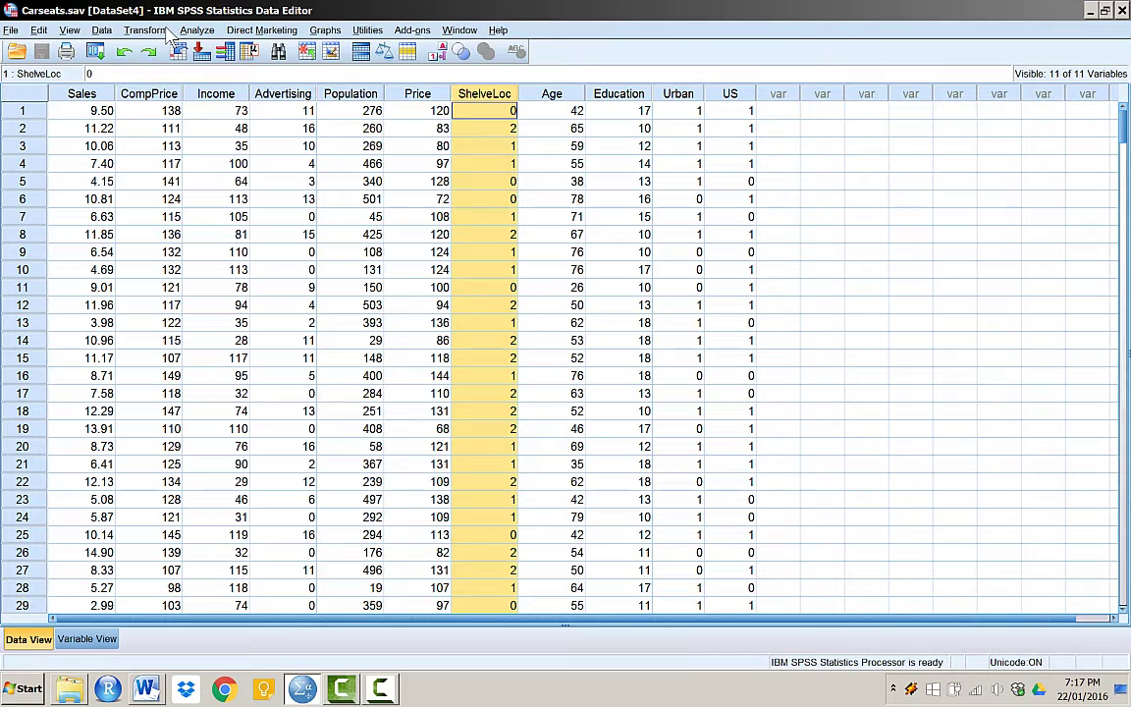
Open the Transform menu to reach Recode into Different Variables.
click(167, 32)
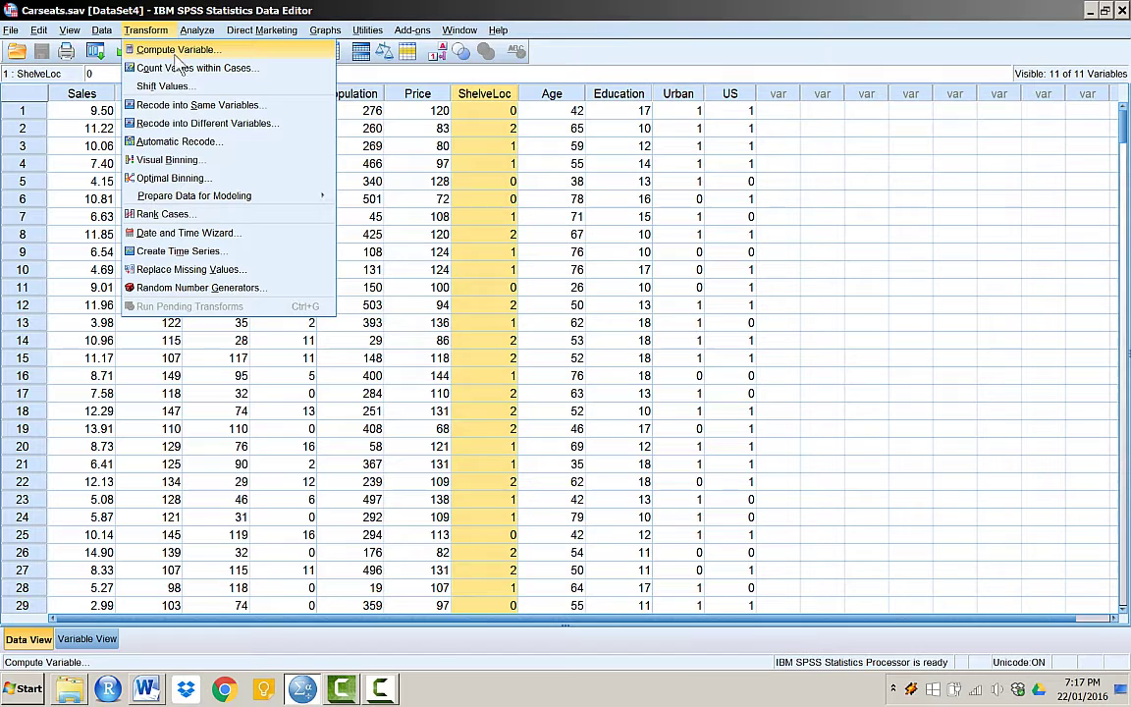
Start Recode into Different Variables with ShelveLoc as the input variable.
click(207, 124)
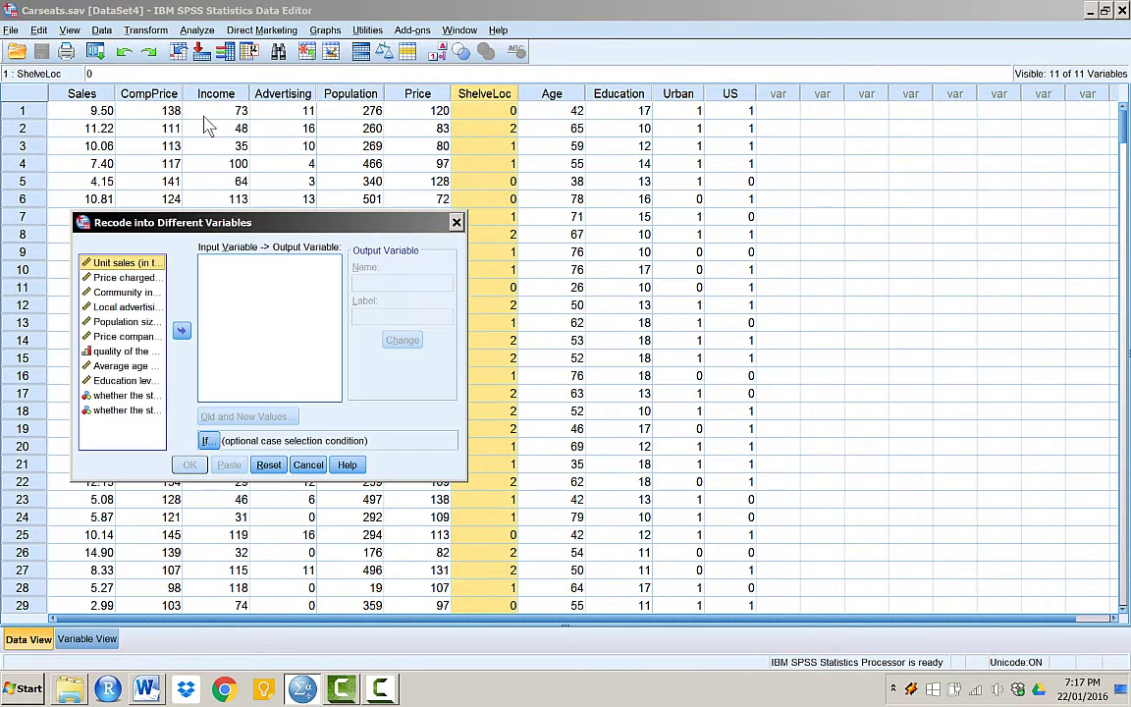
click(126, 350)
click(181, 331)
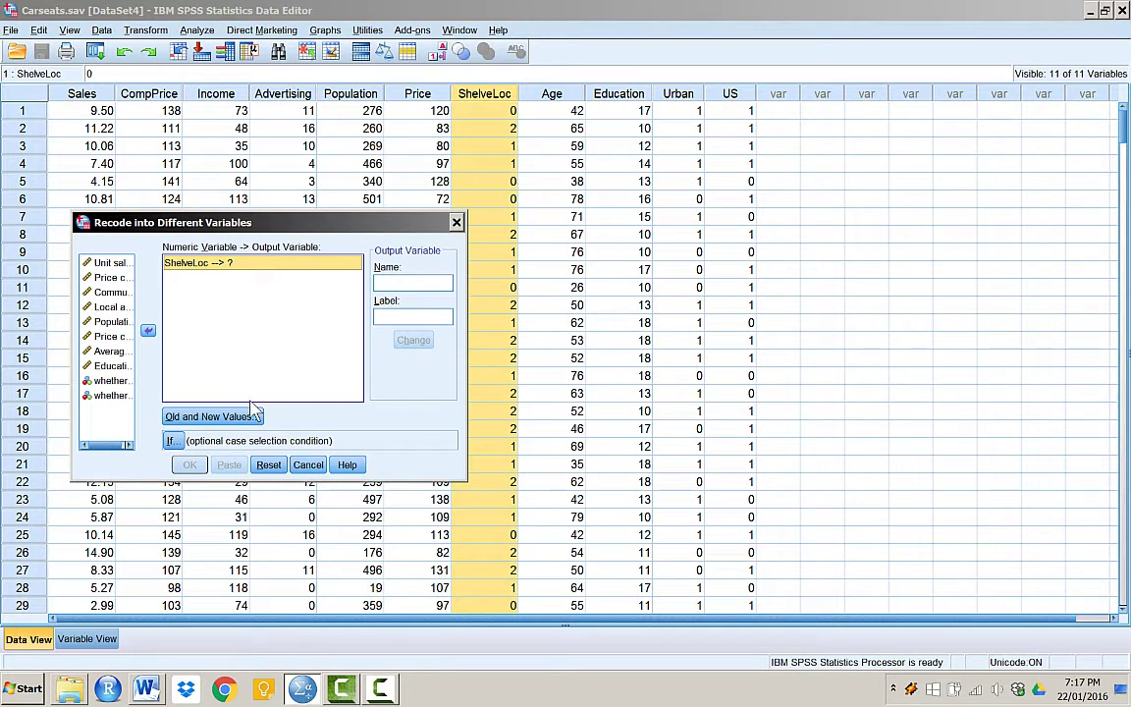
Define the recode rules 1 → 1 and all other values → 0.
click(217, 422)
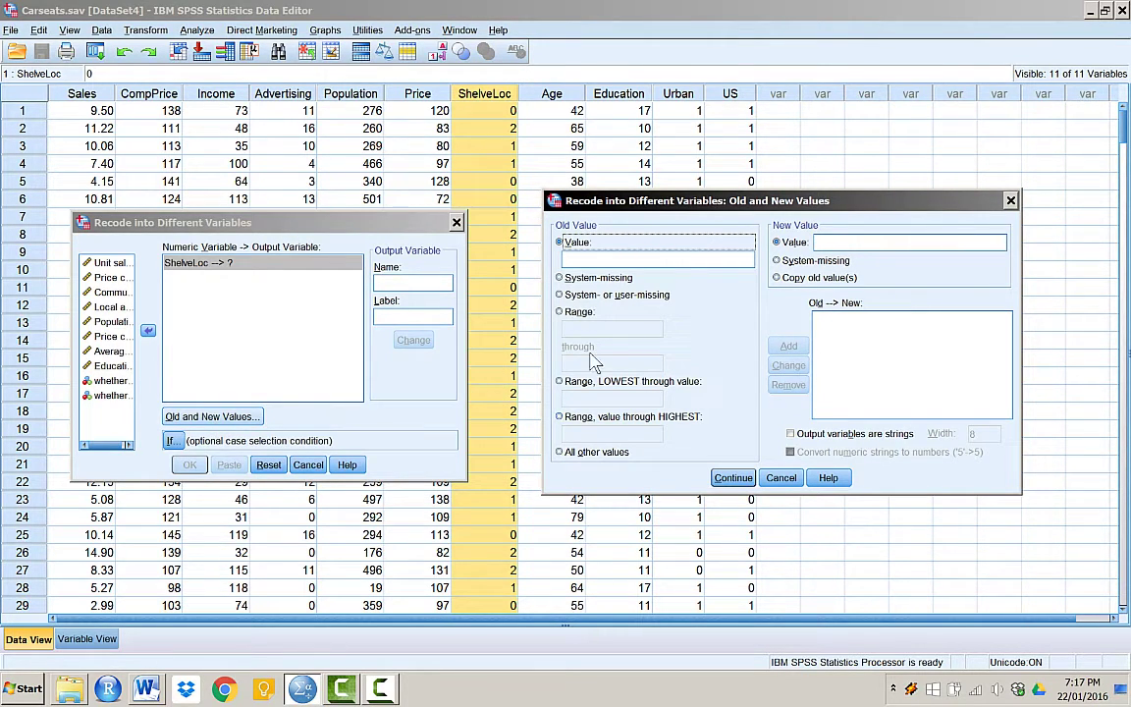
click(637, 258)
text(1)
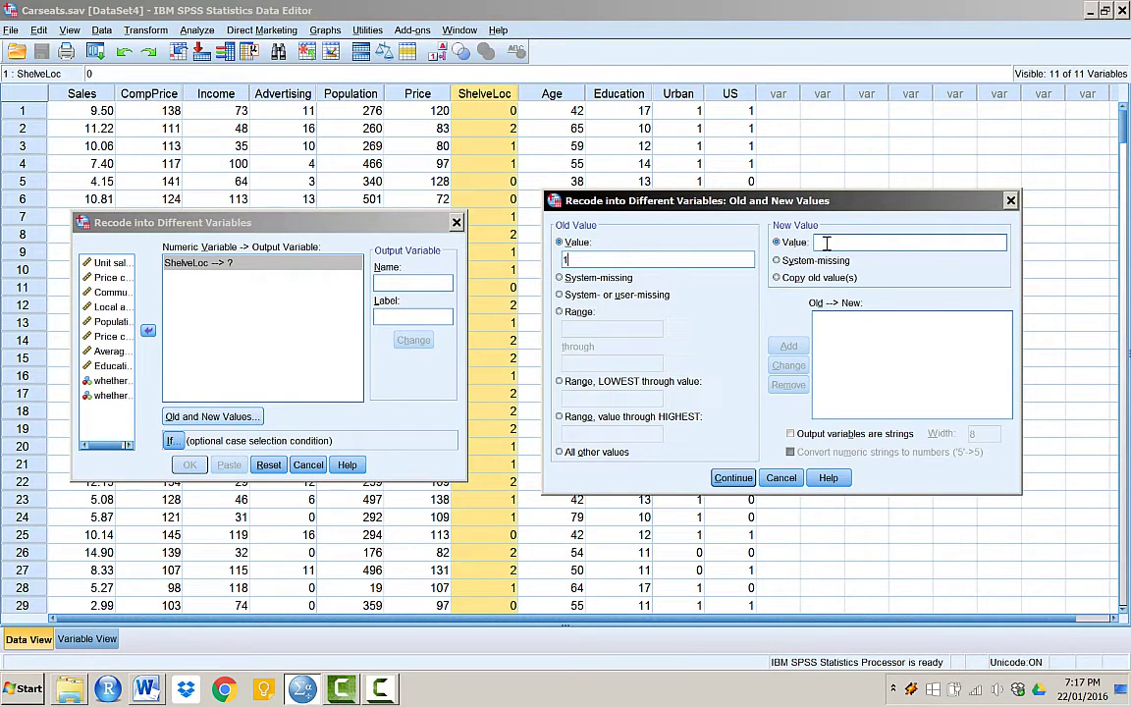
click(848, 242)
text(1)
click(789, 348)
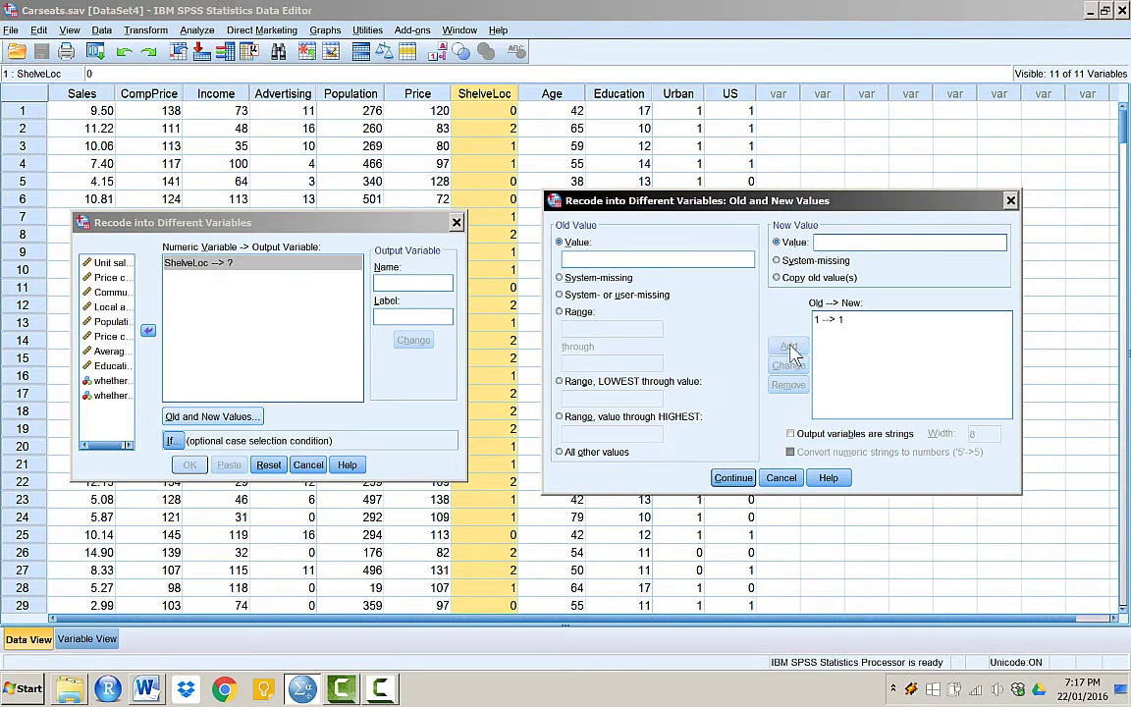
click(587, 458)
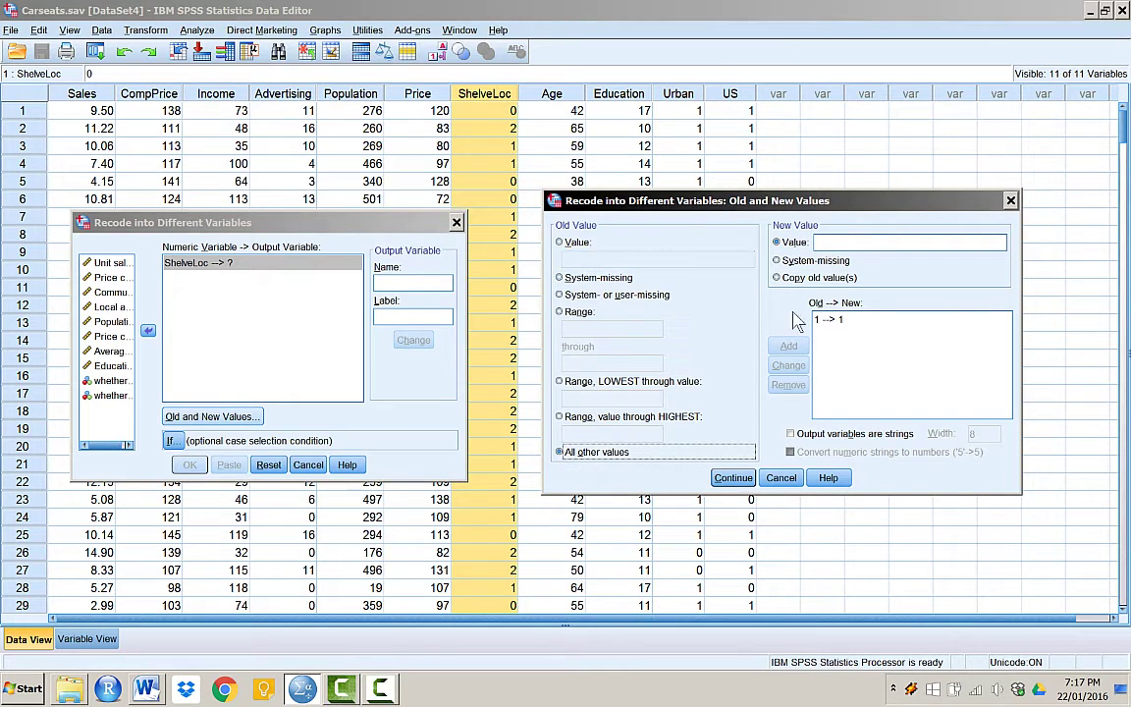
click(842, 242)
text(0)
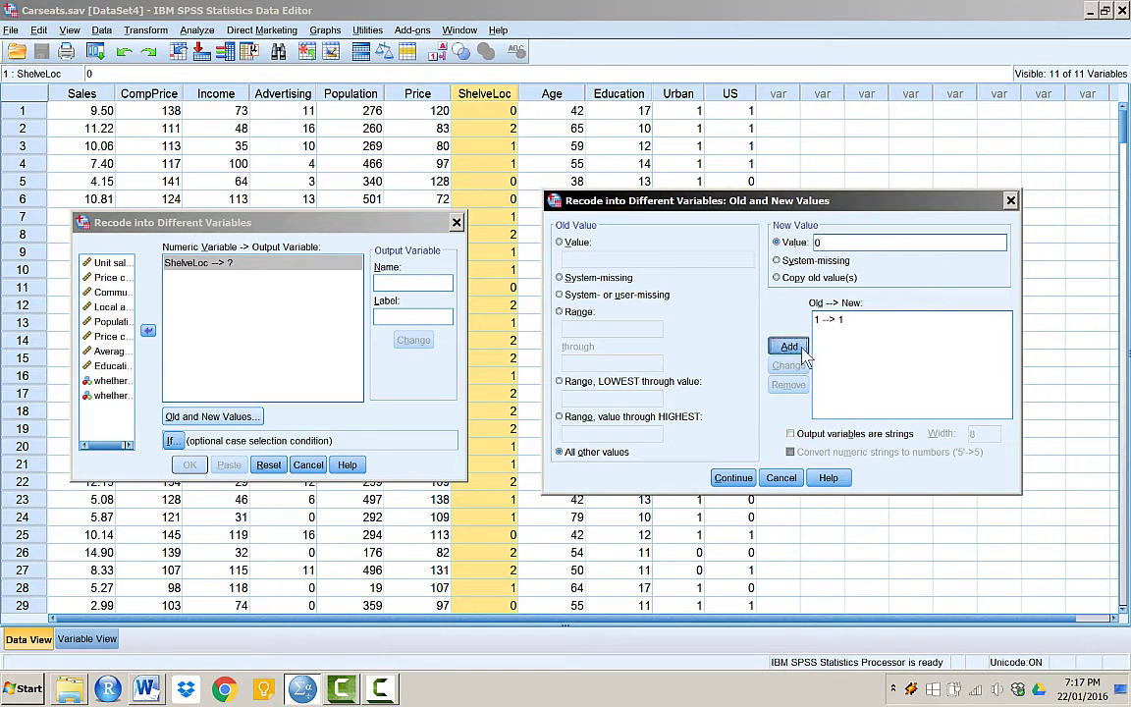
click(788, 345)
click(734, 478)
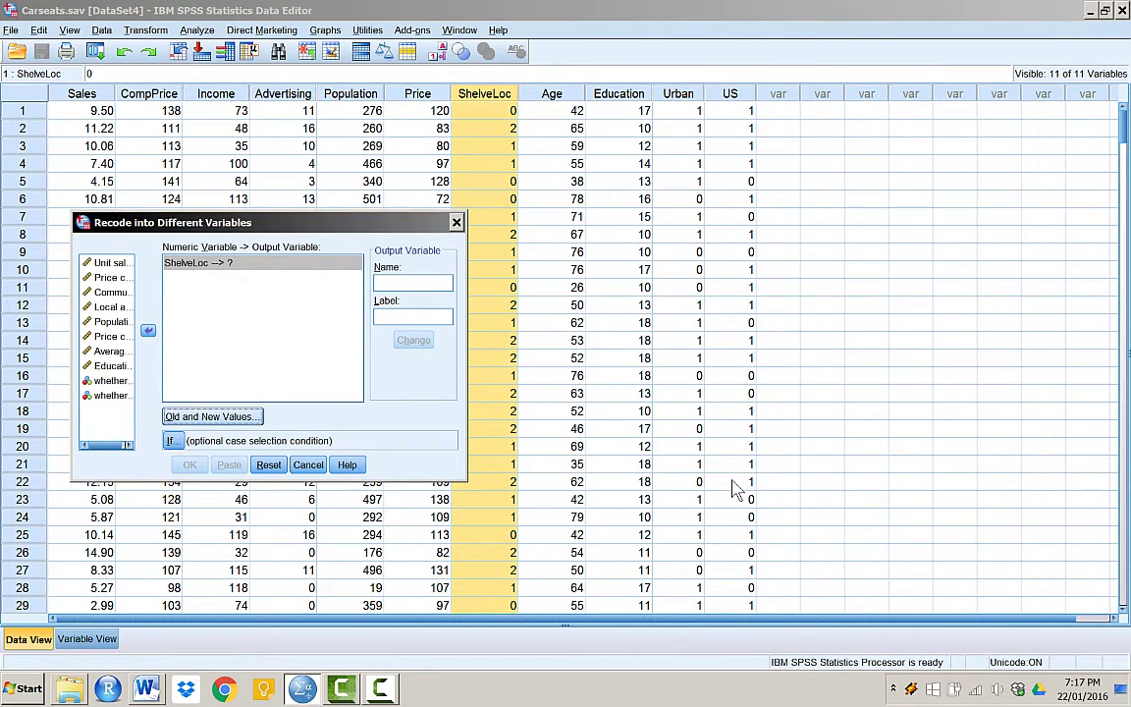
Name the output variable ShelveLocMedium and run the recode.
click(403, 282)
text(Shelve)
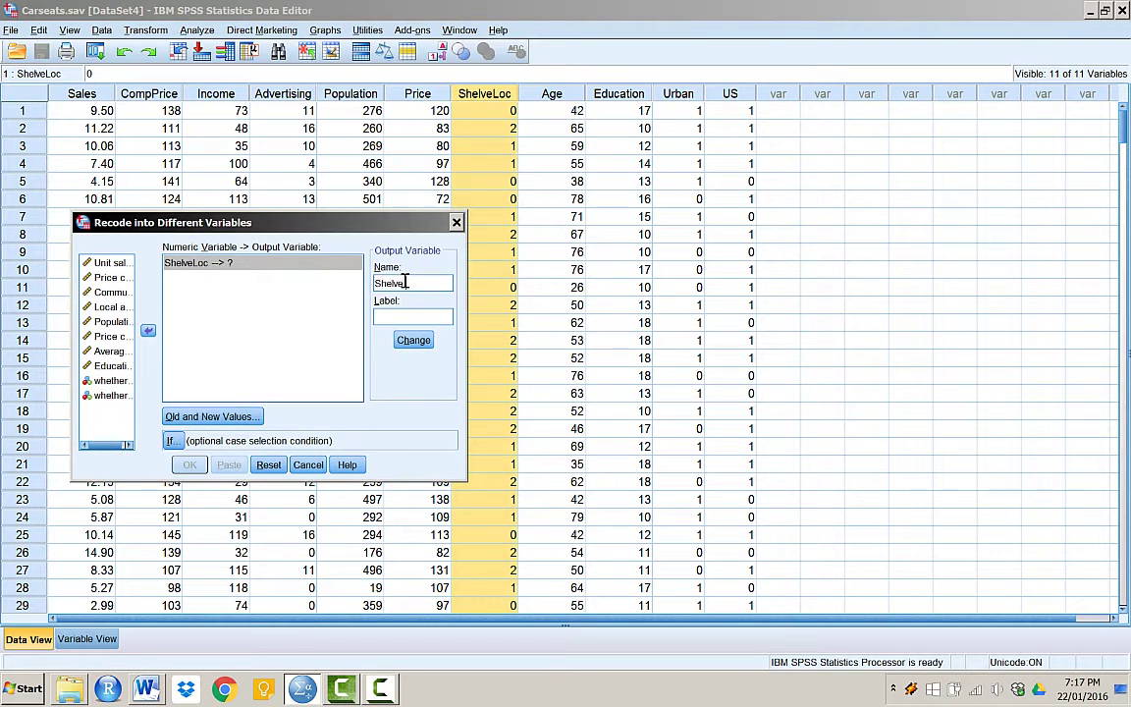
text(LocMedium)
double_click(403, 281)
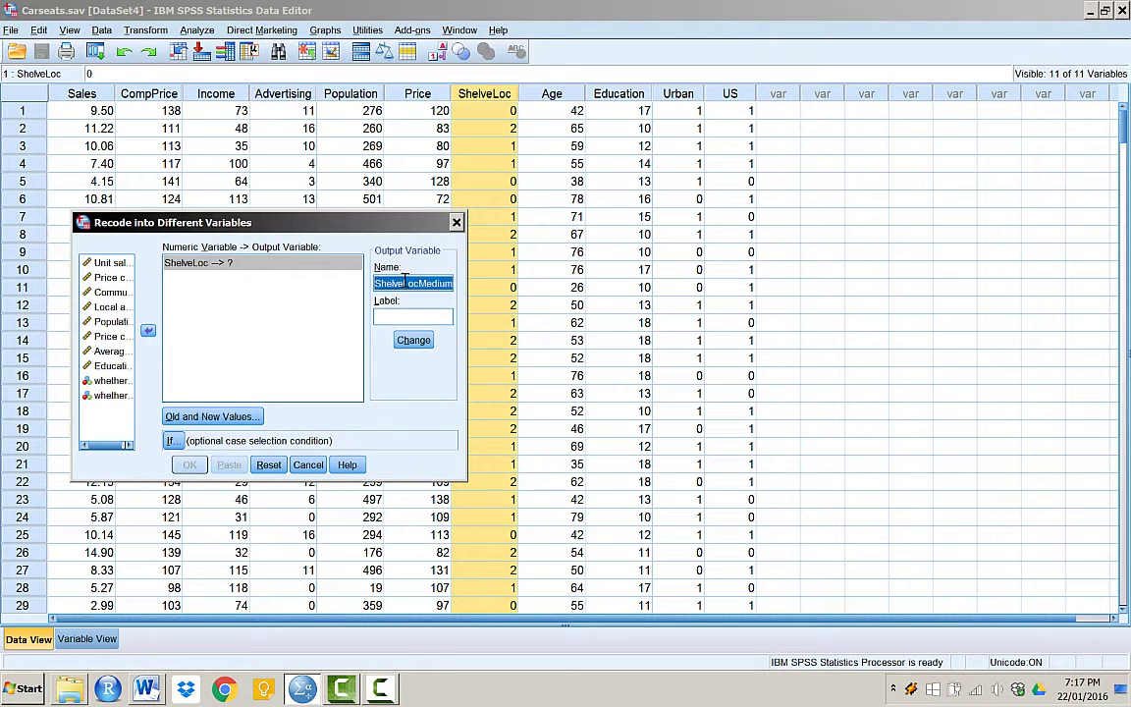
click(413, 339)
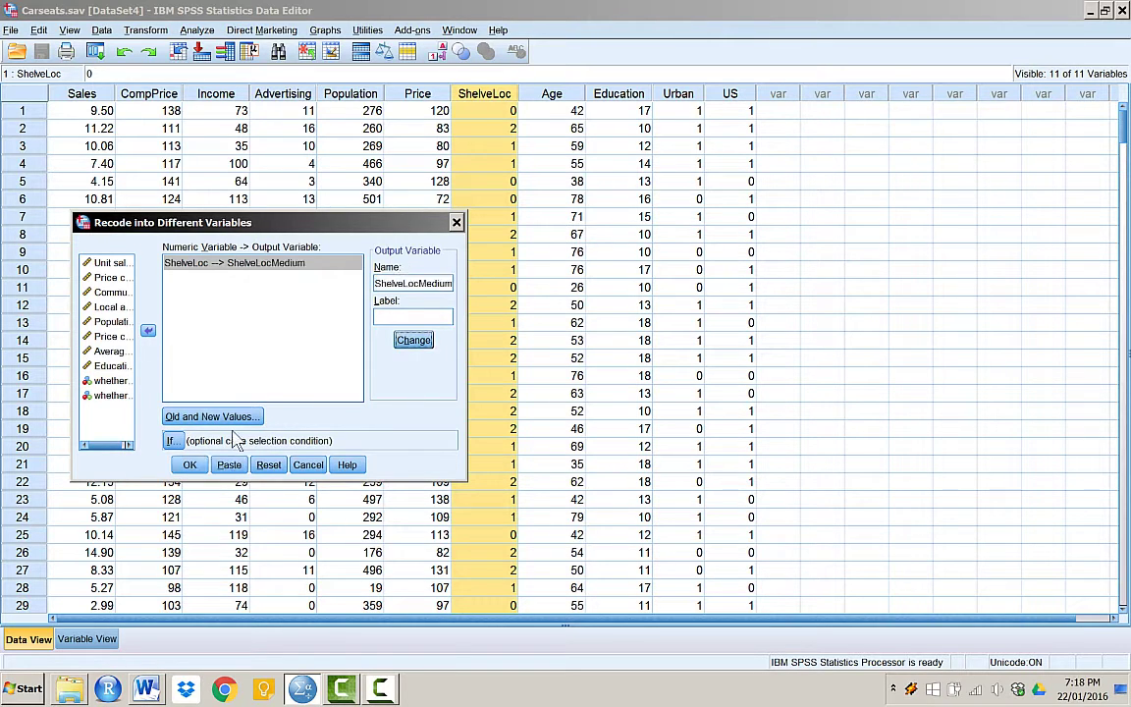
click(190, 464)
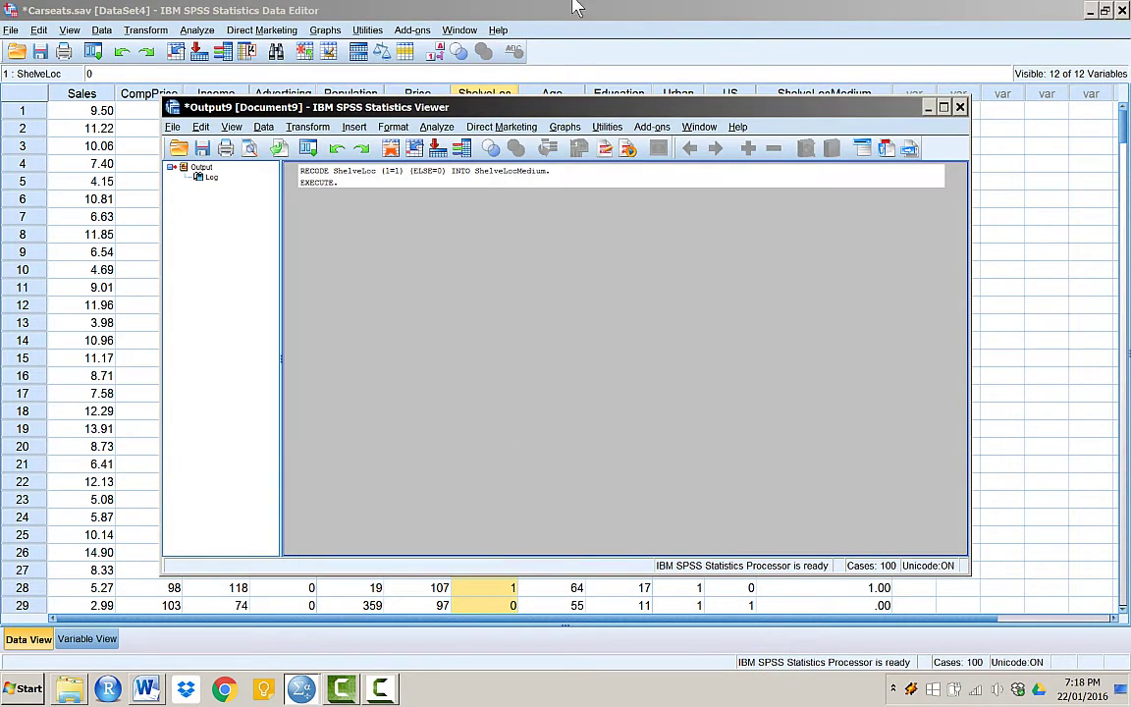
Reduce ShelveLocMedium's decimal places to 0 in Variable View.
click(716, 52)
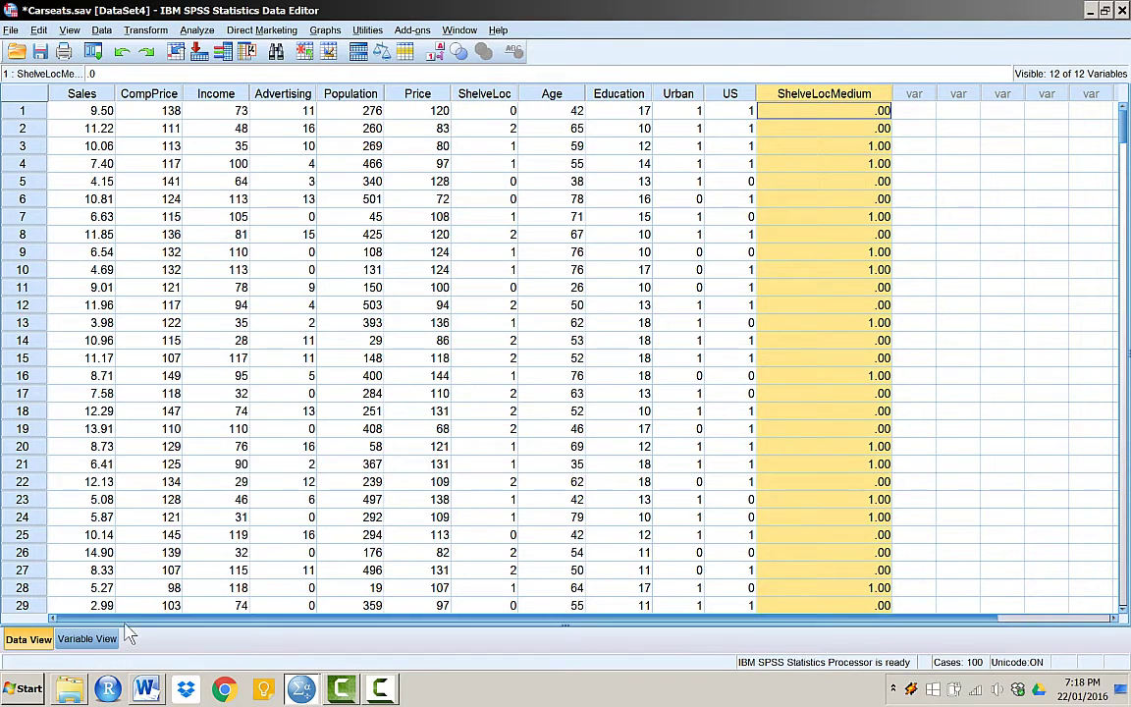
click(87, 639)
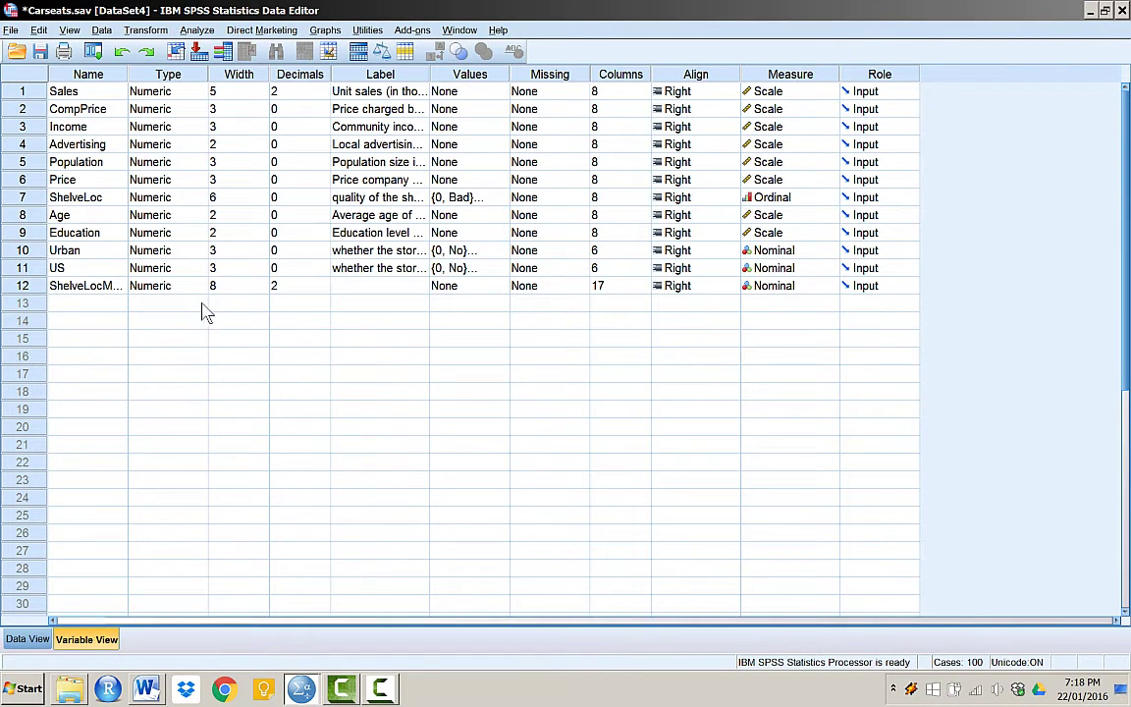
click(316, 285)
click(325, 289)
click(26, 639)
click(86, 639)
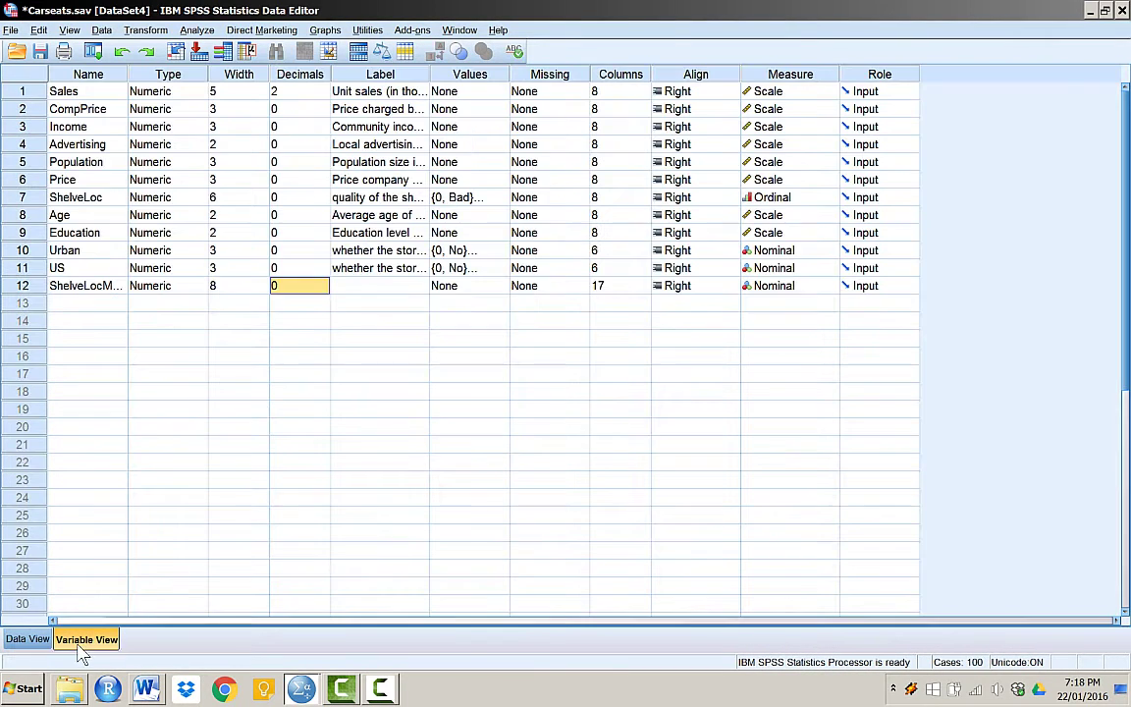
Add value labels 1 = Medium and 0 = Other, then display labels in Data View.
click(504, 288)
text(1)
key(Tab)
text(M)
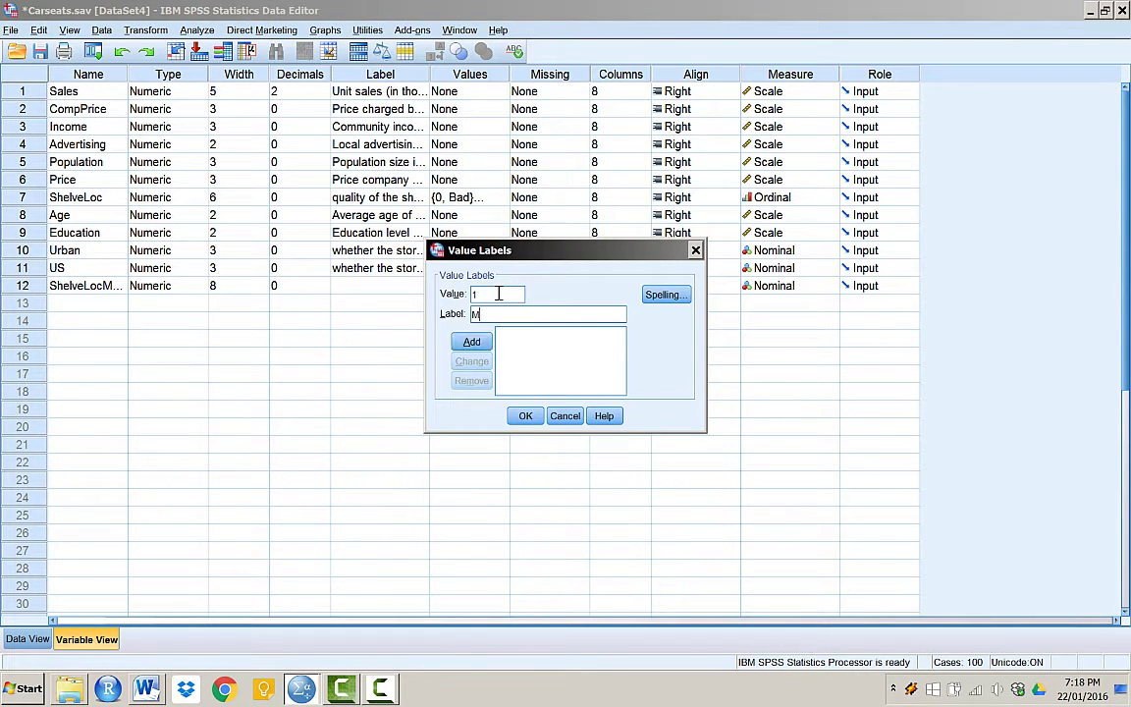
text(edium)
key(Return)
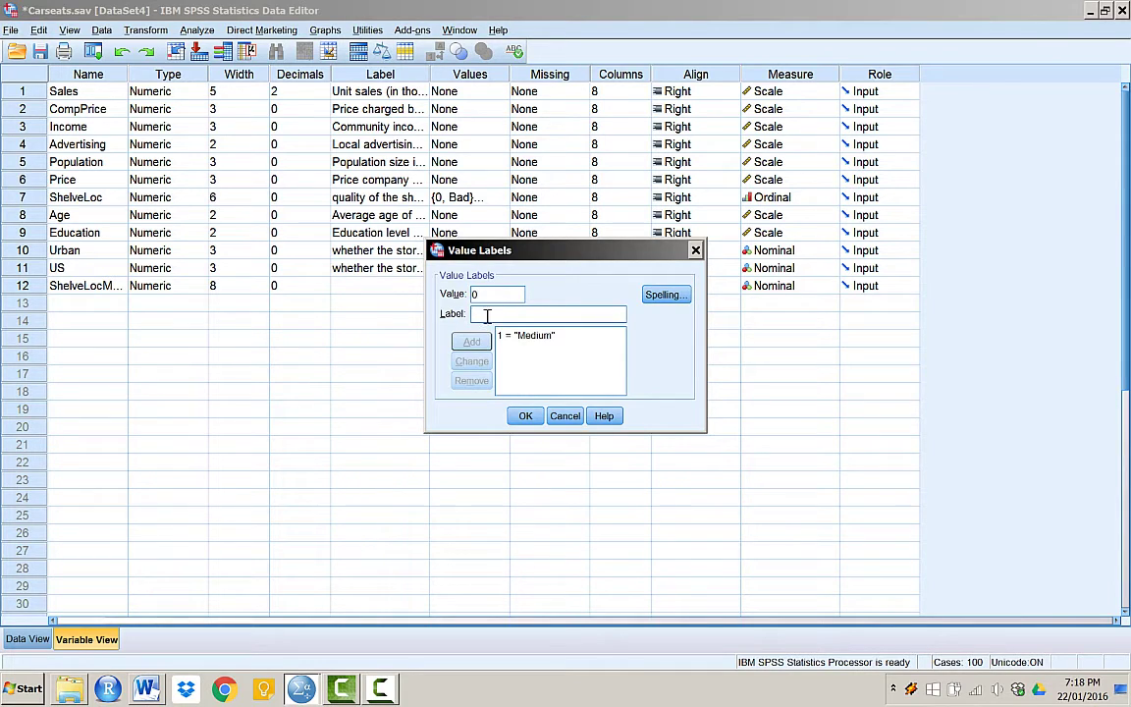
text(Other)
key(Return)
click(525, 415)
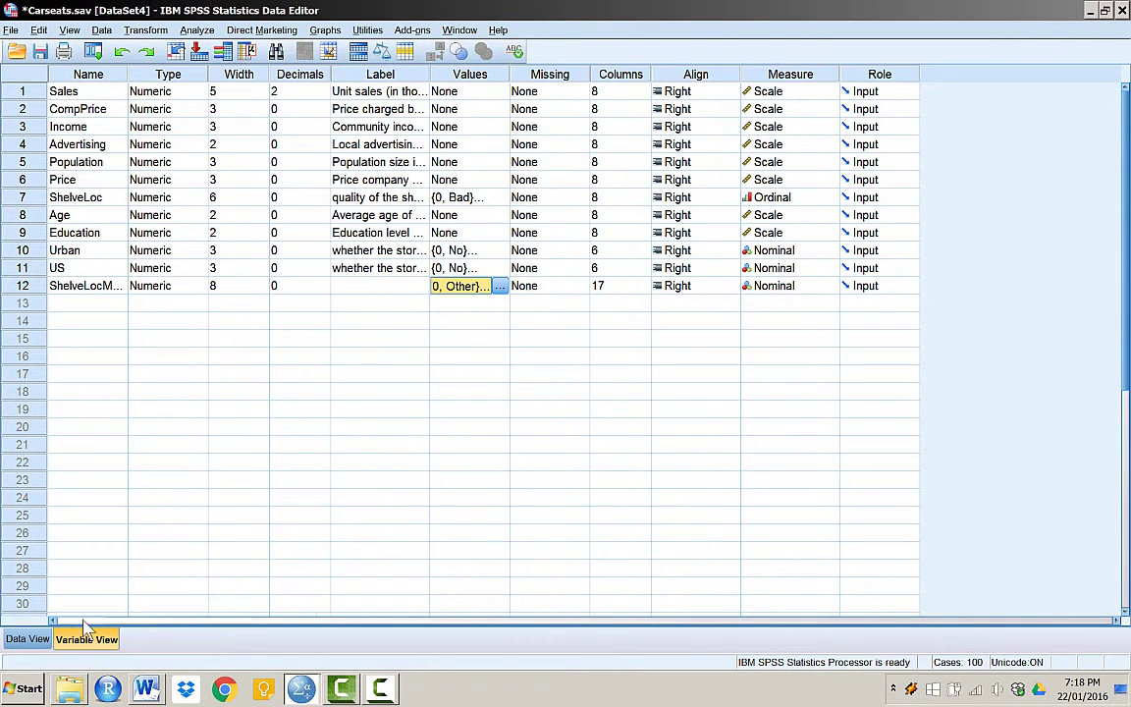
click(27, 639)
click(438, 53)
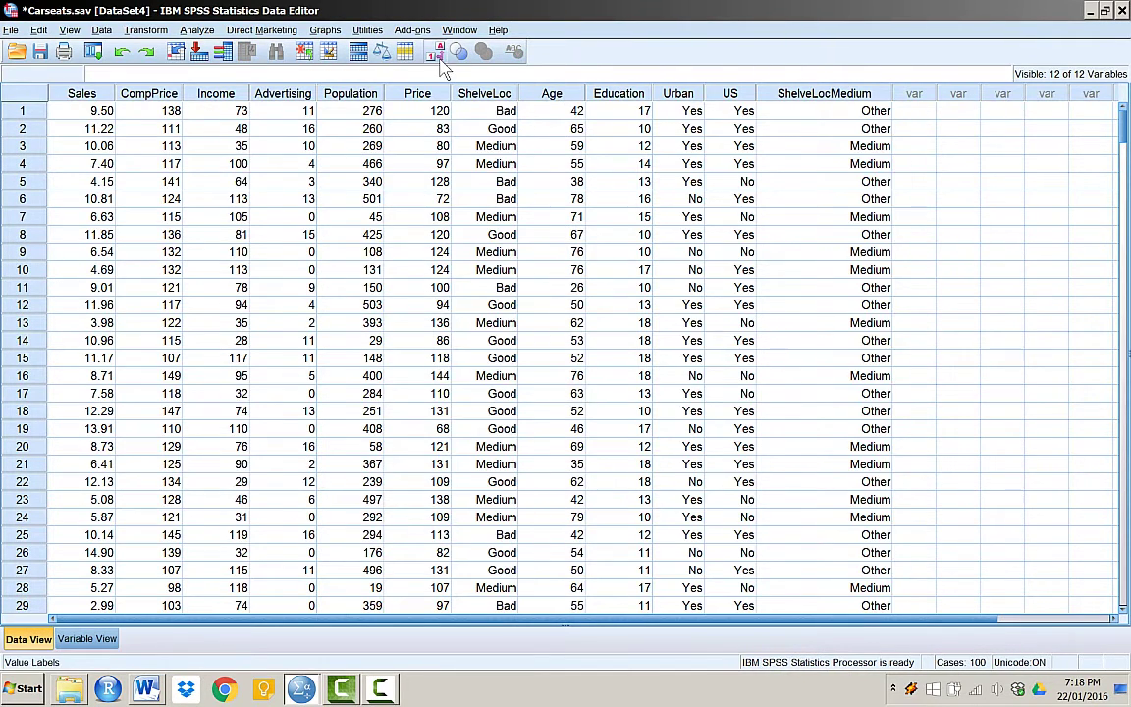
Switch back to codes and start a new recode with the output renamed ShelveLocGood.
click(437, 53)
click(145, 30)
click(191, 120)
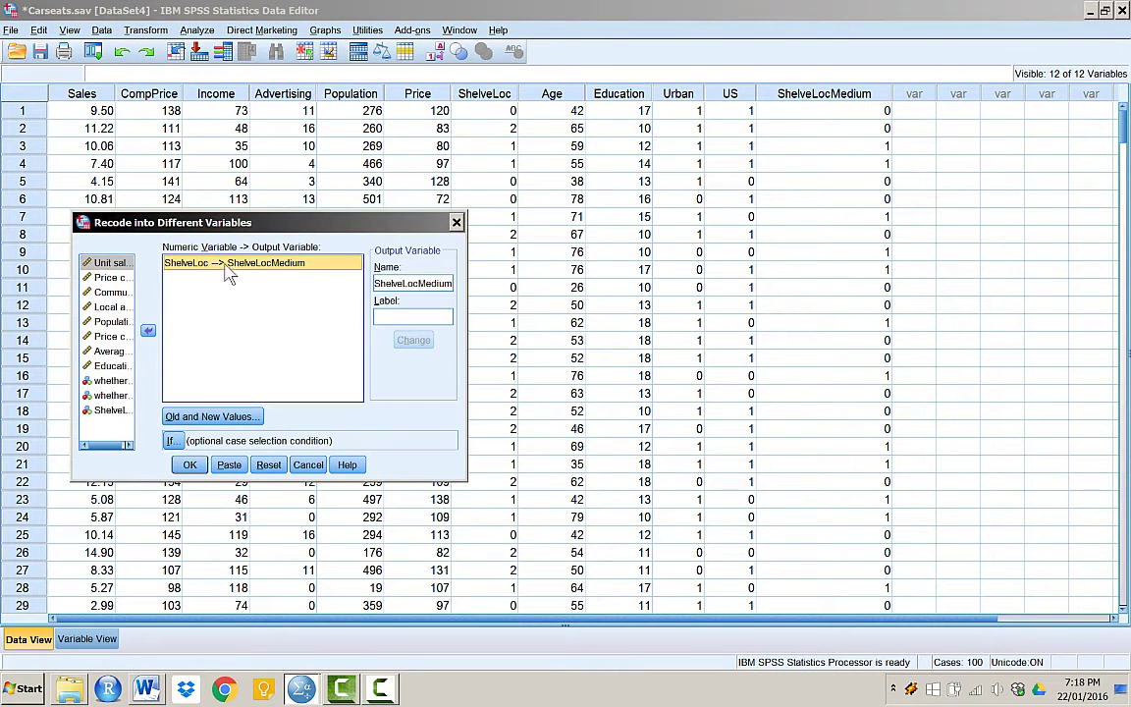
drag(418, 284, 451, 284)
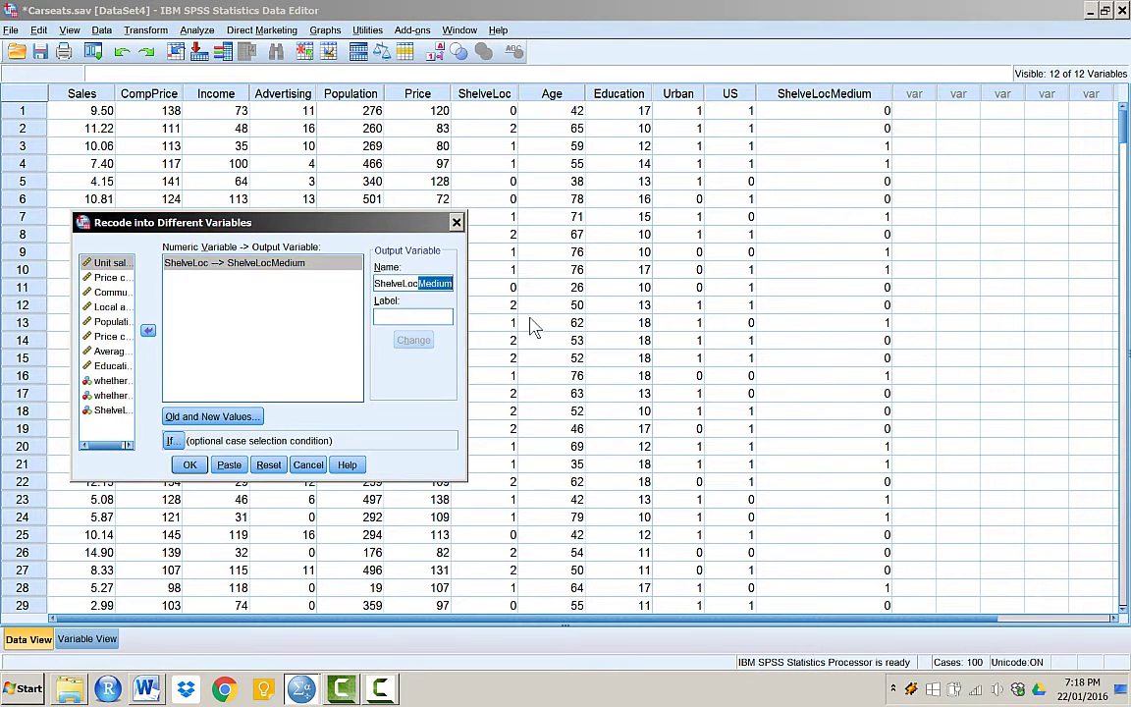
text(Good)
Replace the 1 → 1 rule with 2 → 1, keeping ELSE → 0.
click(212, 416)
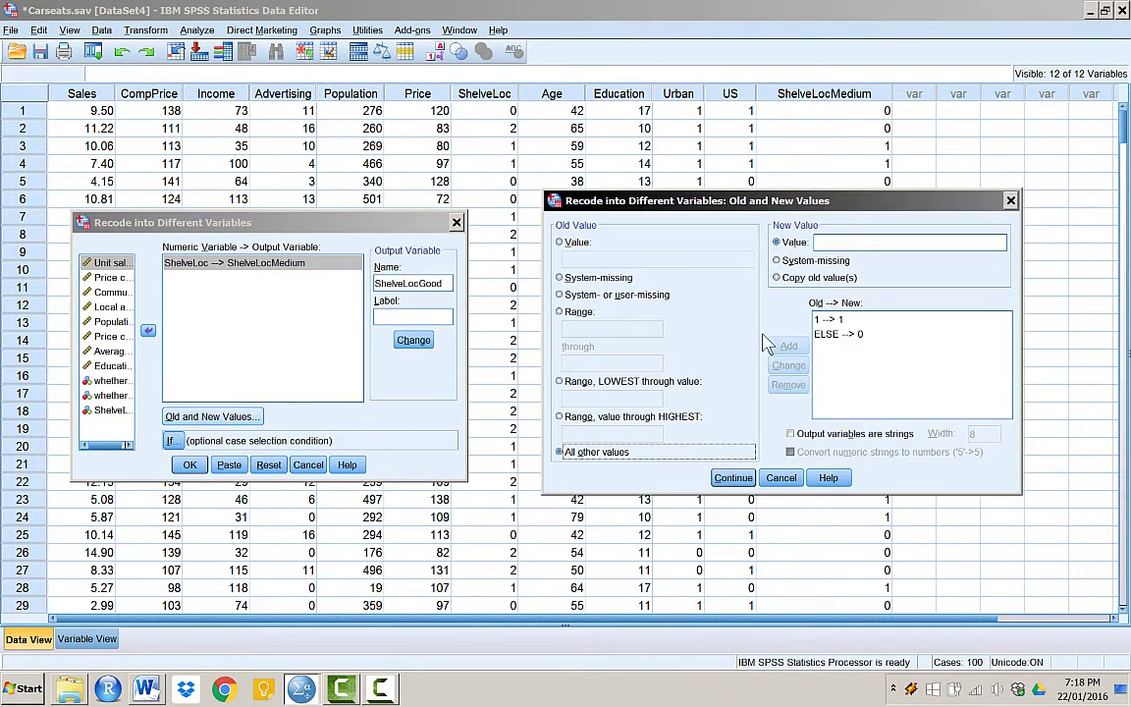
click(827, 319)
click(788, 384)
click(637, 258)
text(2)
click(883, 242)
text(1)
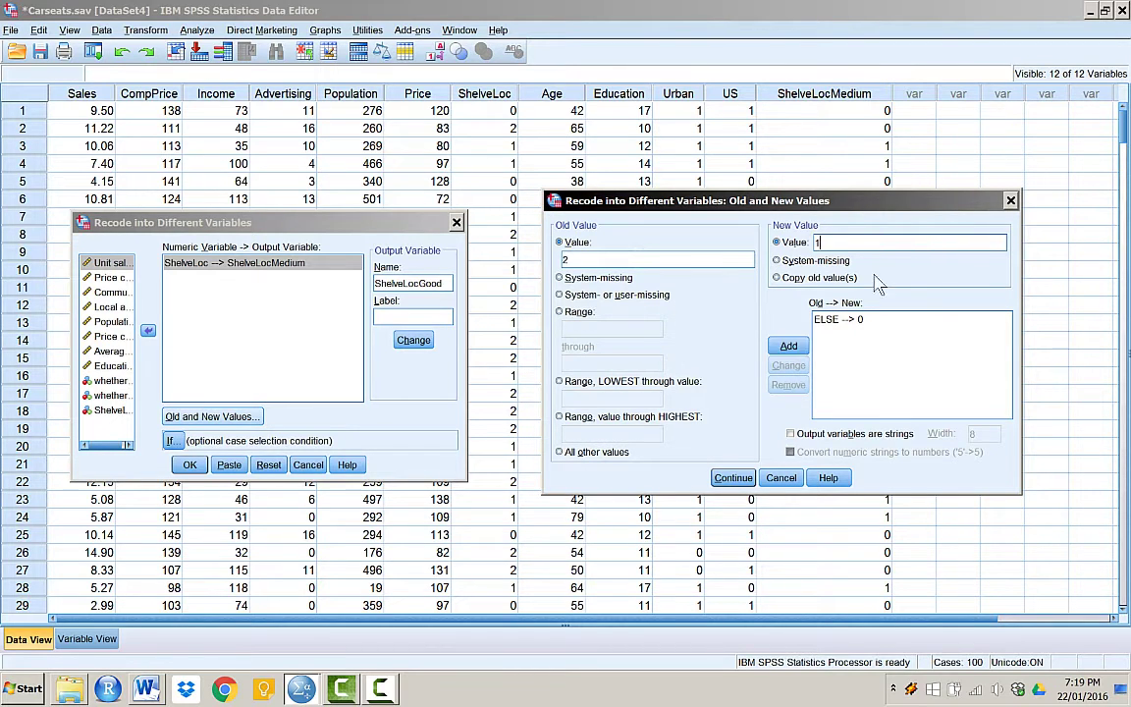
click(788, 346)
click(732, 477)
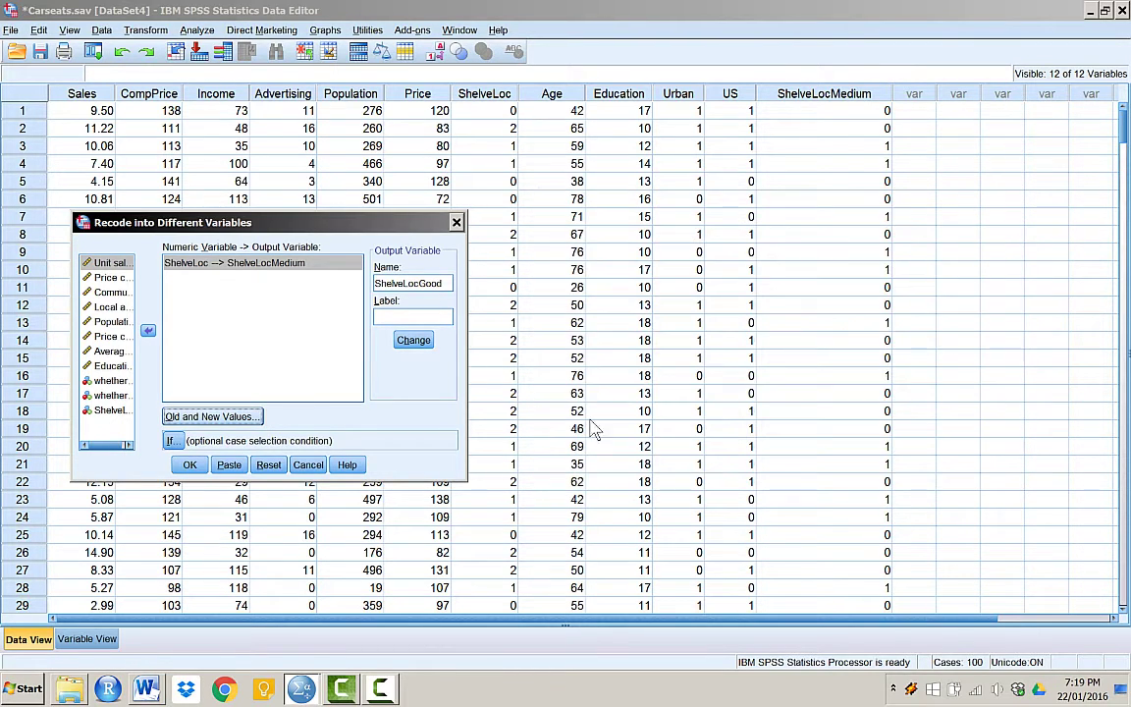
Apply the ShelveLocGood name and run the recode.
click(413, 340)
click(189, 464)
click(651, 9)
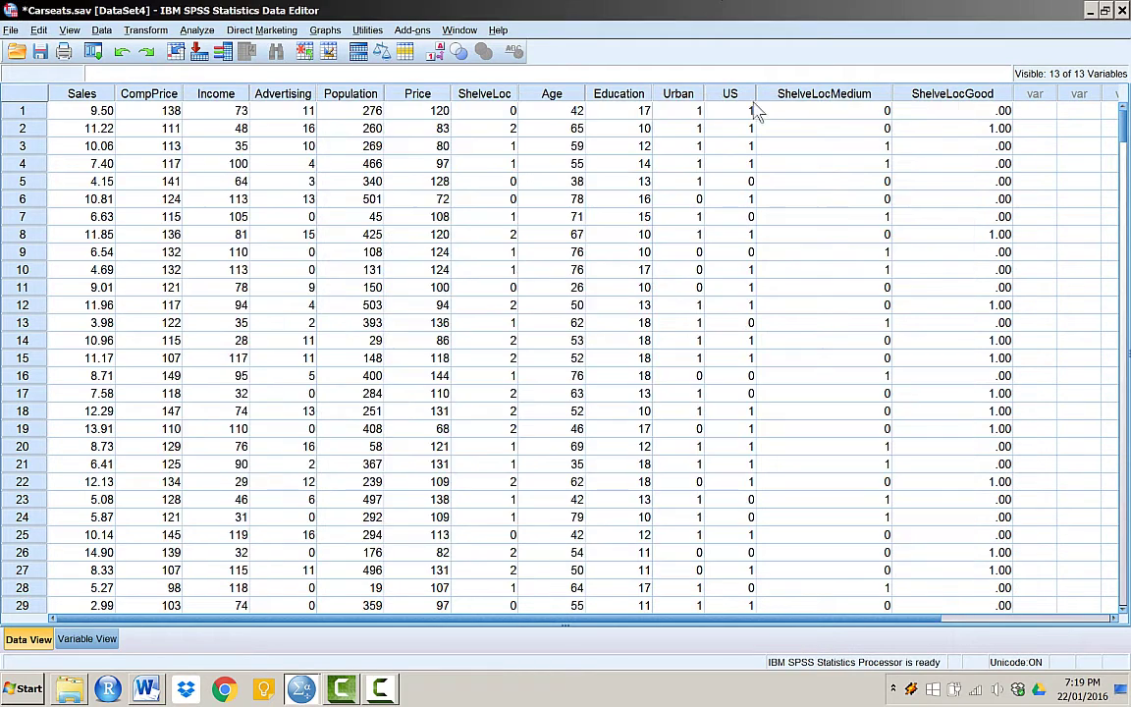
Set ShelveLocGood's decimals to 0 in Variable View.
click(87, 639)
click(320, 304)
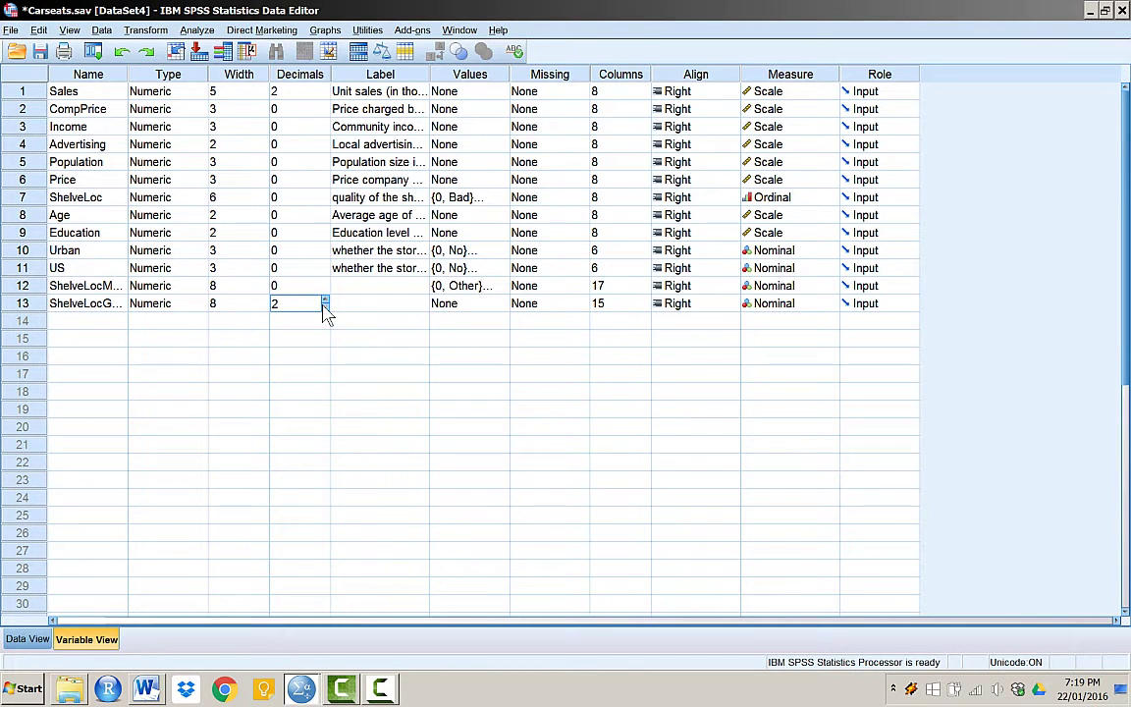
click(325, 309)
click(325, 309)
Add value labels 1 = Good and 0 = Other to ShelveLocGood.
click(503, 306)
click(502, 313)
text(Good)
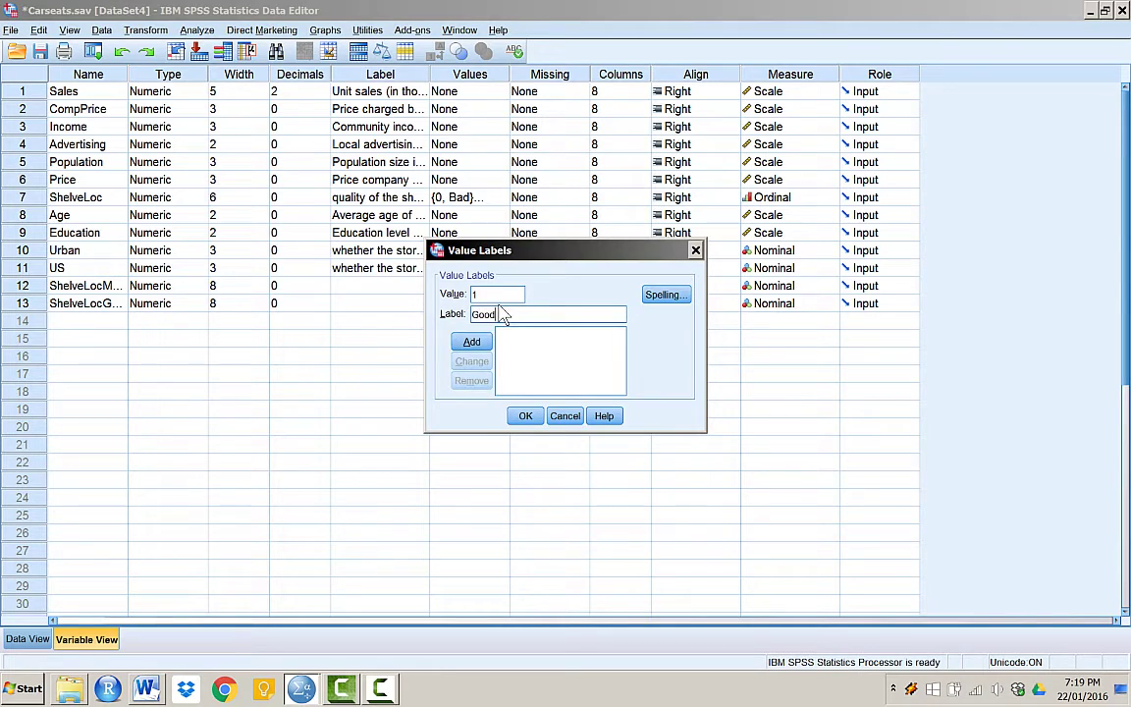
key(Return)
text(0)
key(Tab)
text(Other)
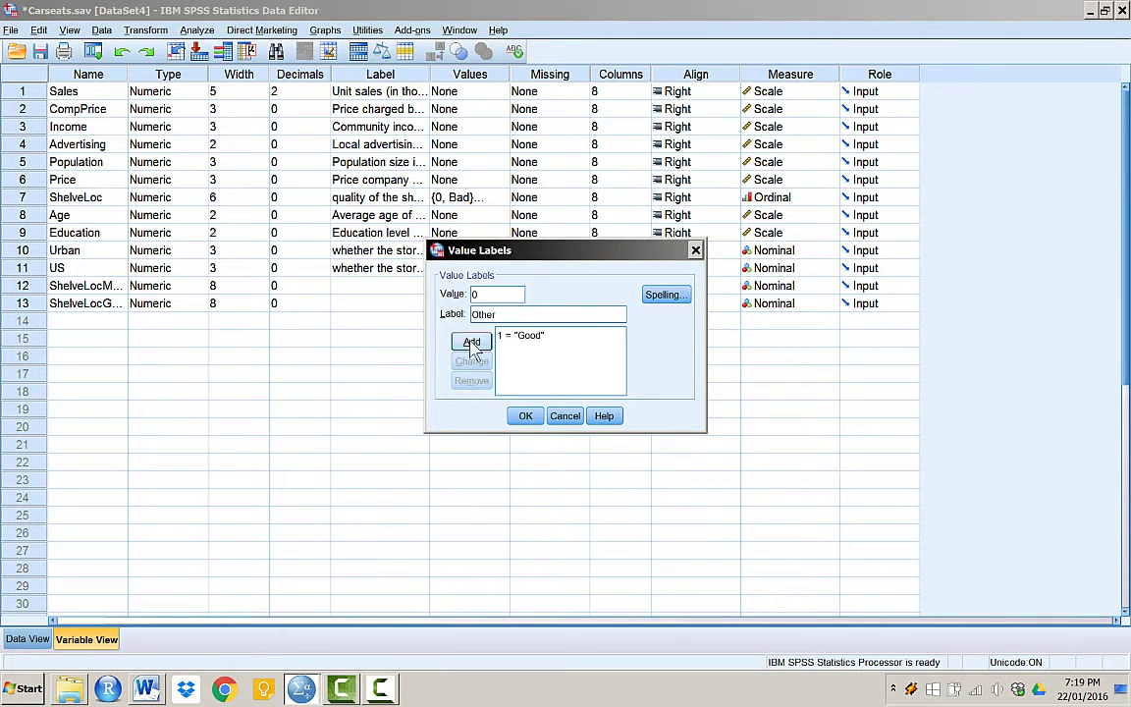
click(469, 342)
click(525, 415)
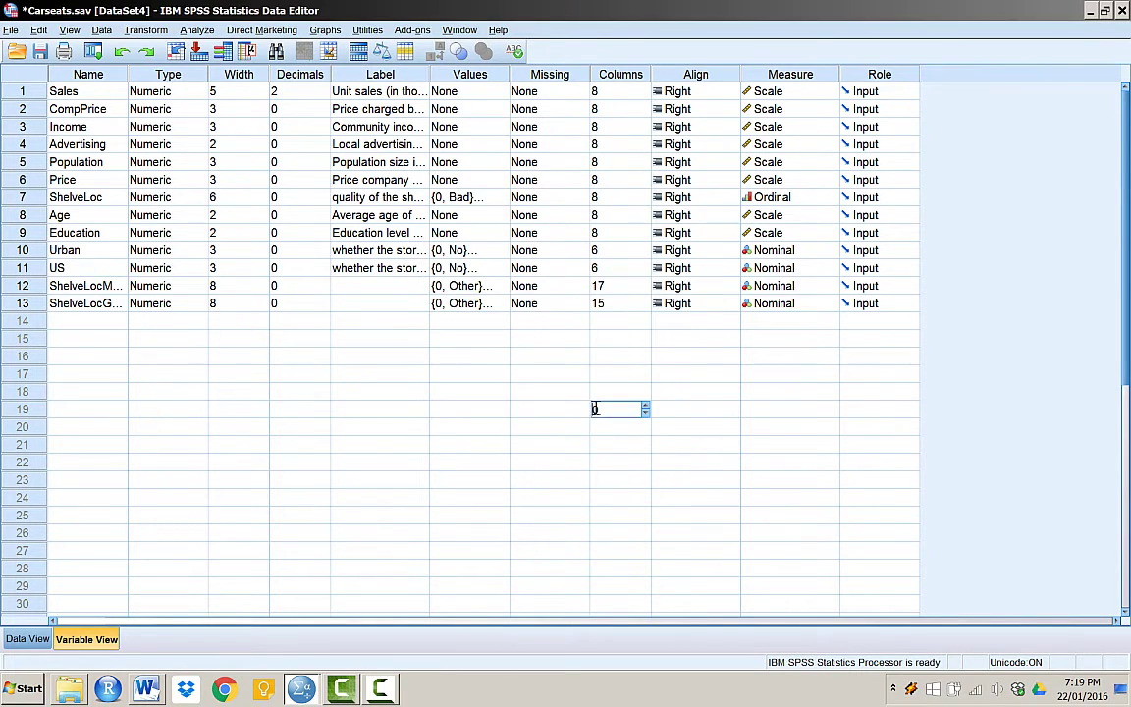
Keep ShelveLocGood's measure as Nominal, widen the Name column, and return to Data View.
click(825, 304)
click(829, 303)
click(775, 353)
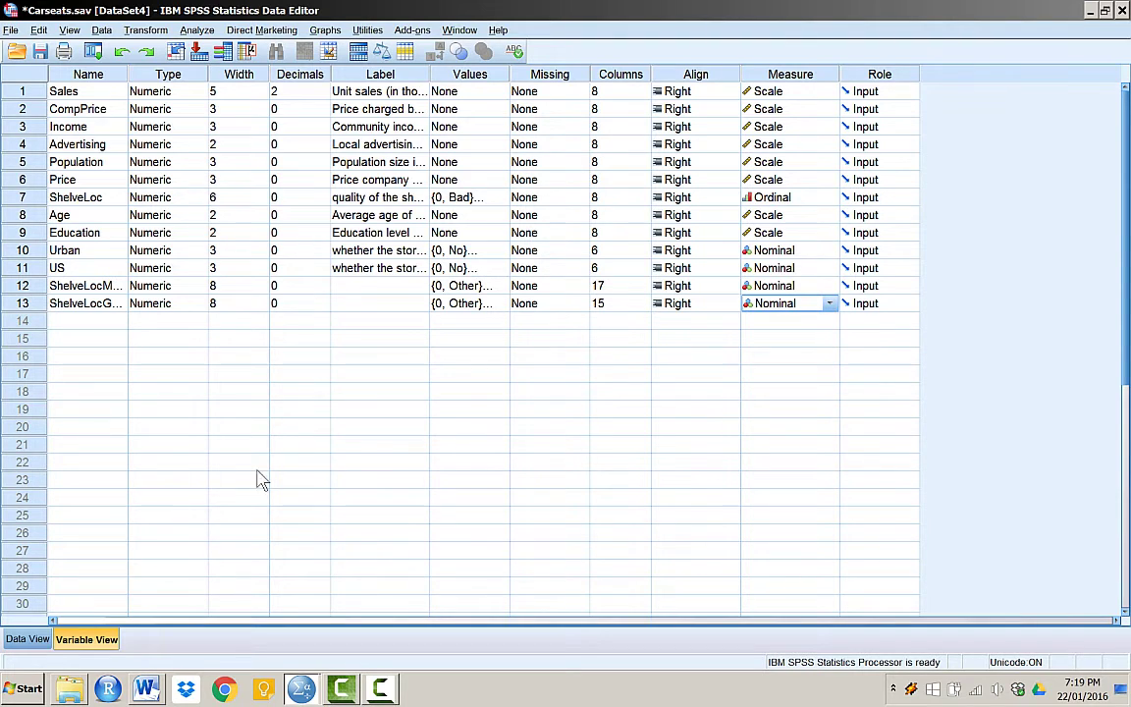
drag(128, 75, 149, 75)
click(27, 639)
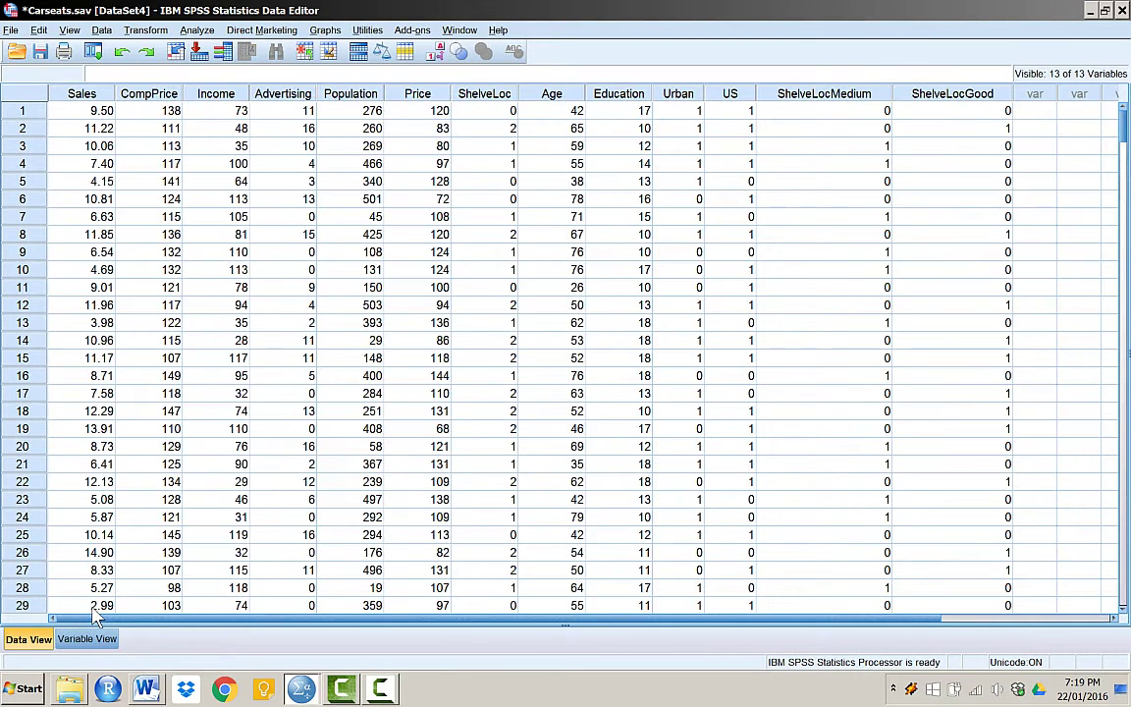
Run a linear regression of Sales on ShelveLocMedium and ShelveLocGood.
click(196, 30)
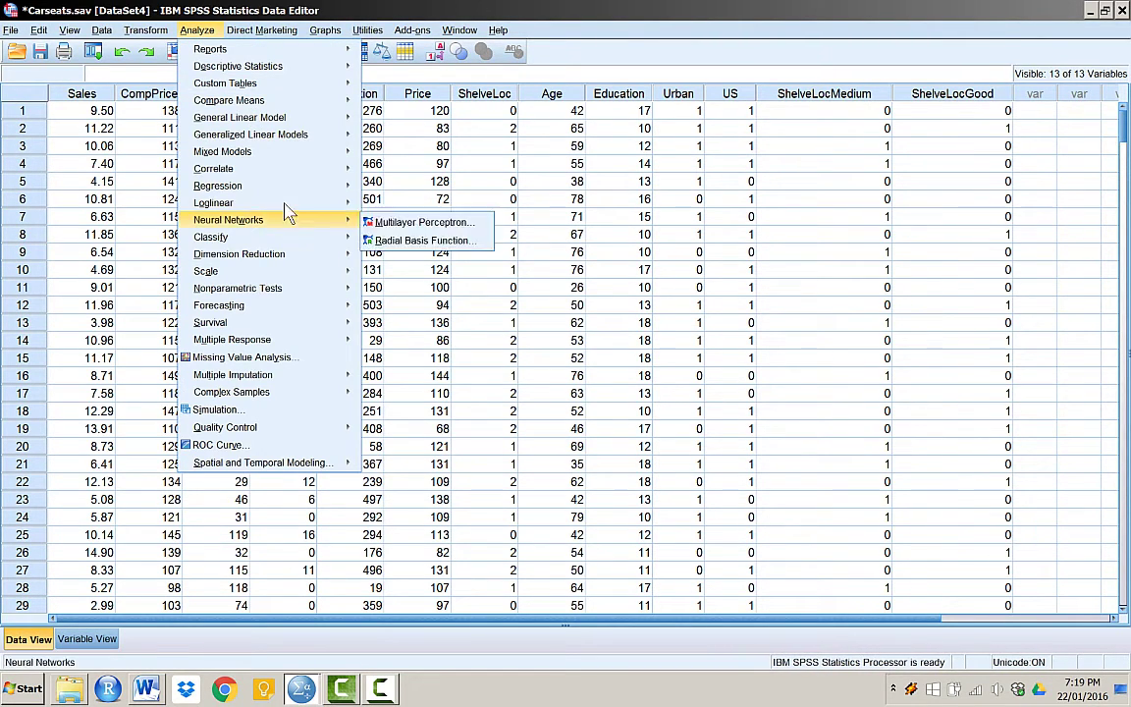
mouse_move(295, 186)
click(368, 201)
double_click(201, 224)
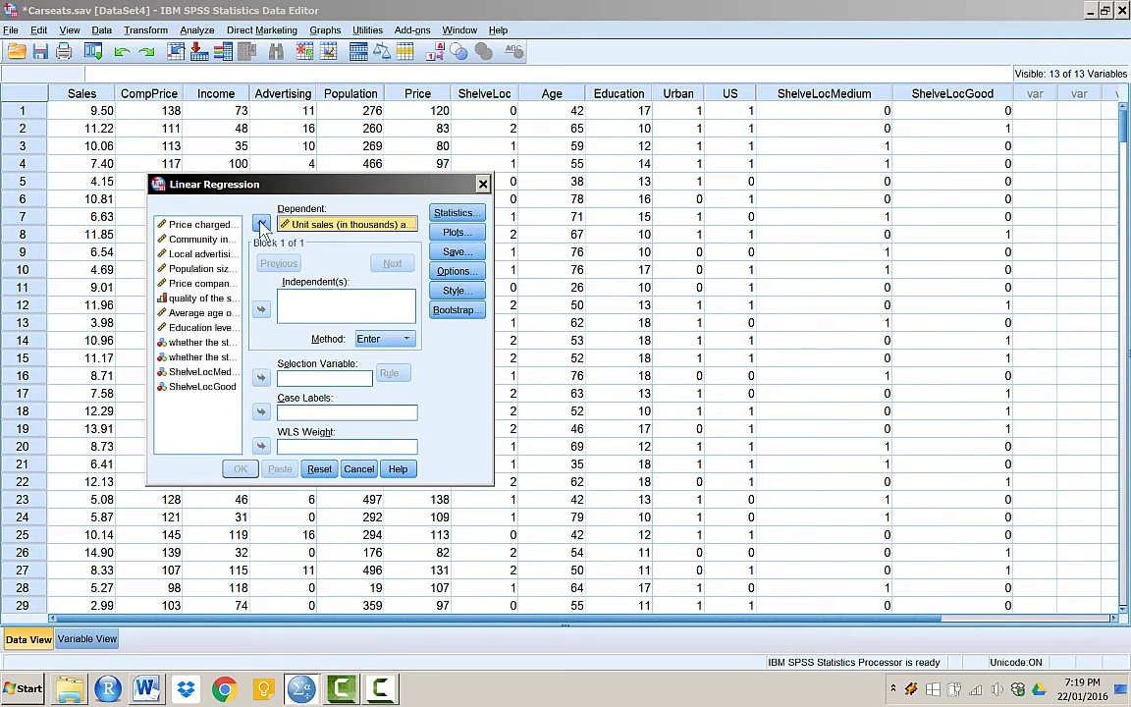
double_click(201, 371)
click(234, 388)
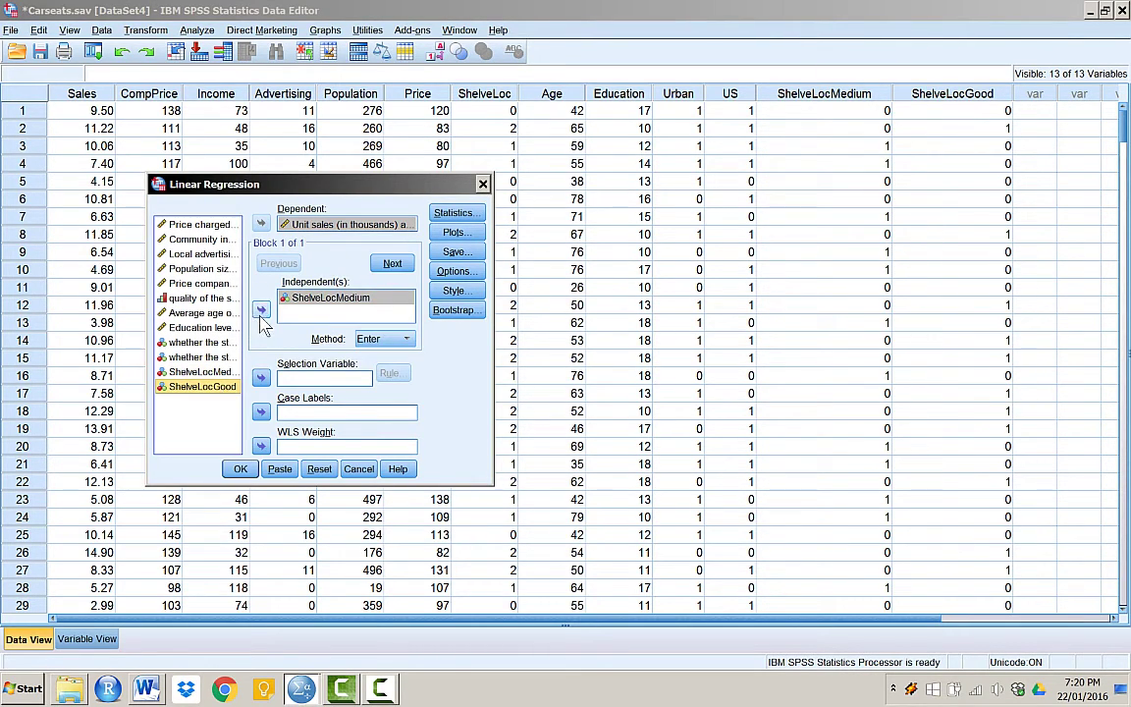
click(261, 309)
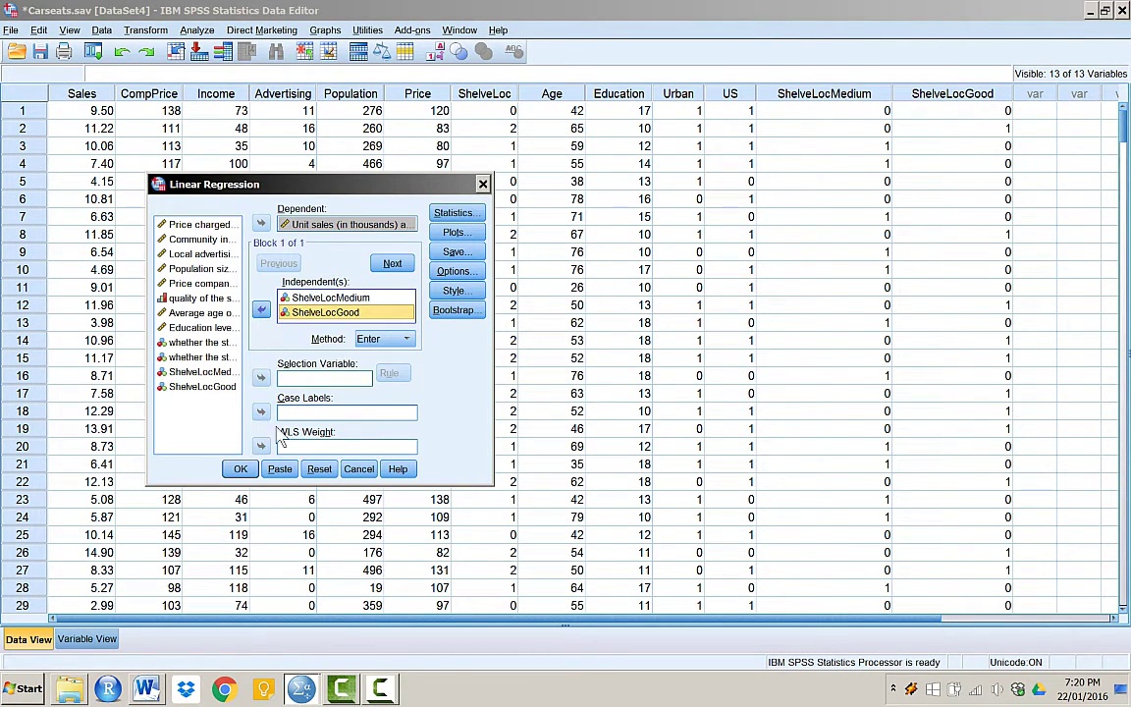
click(239, 468)
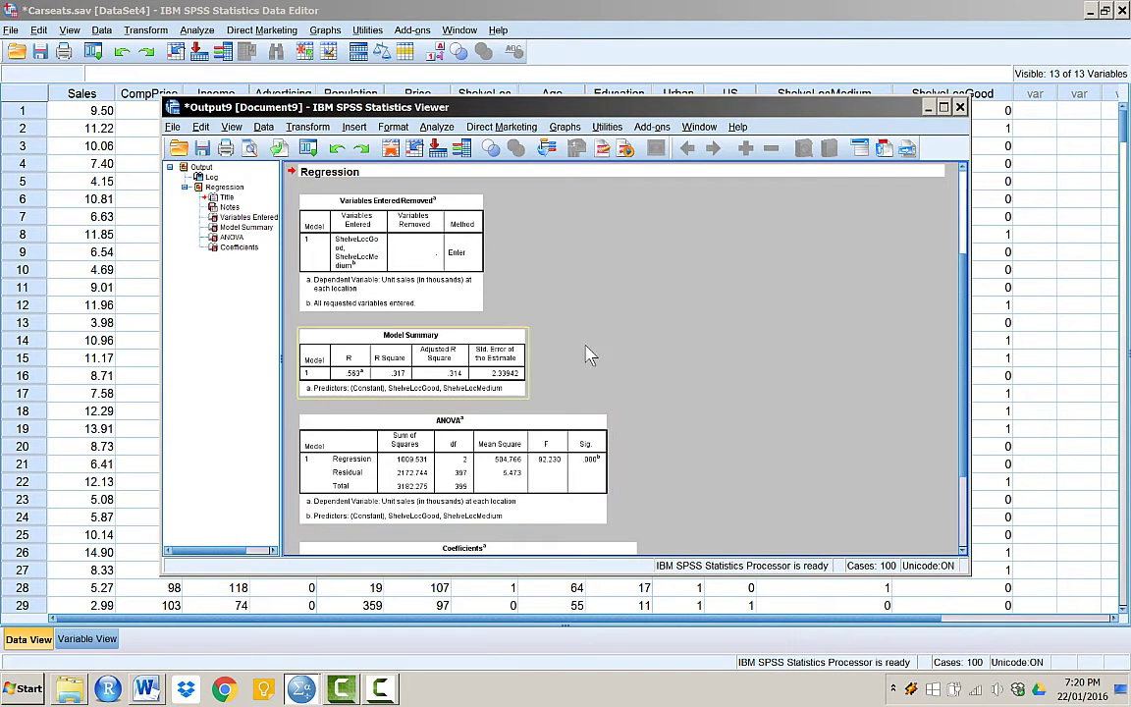
Scroll through the output and select the Coefficients table of the first regression.
drag(965, 274, 965, 357)
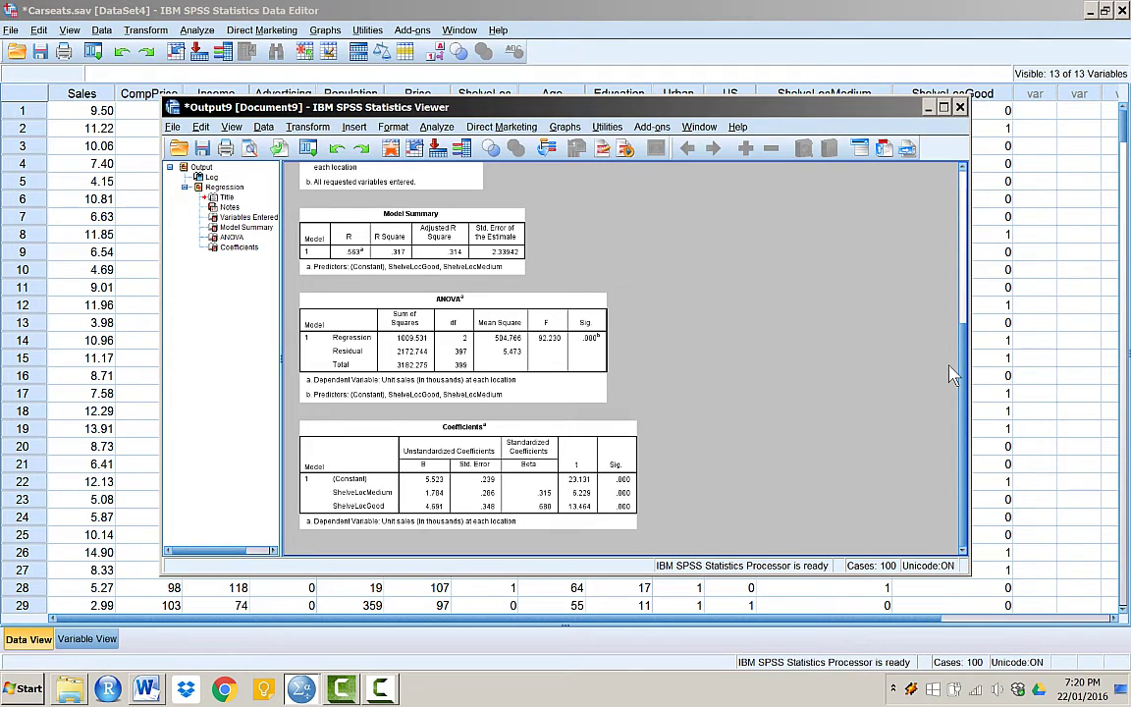
click(495, 496)
click(433, 507)
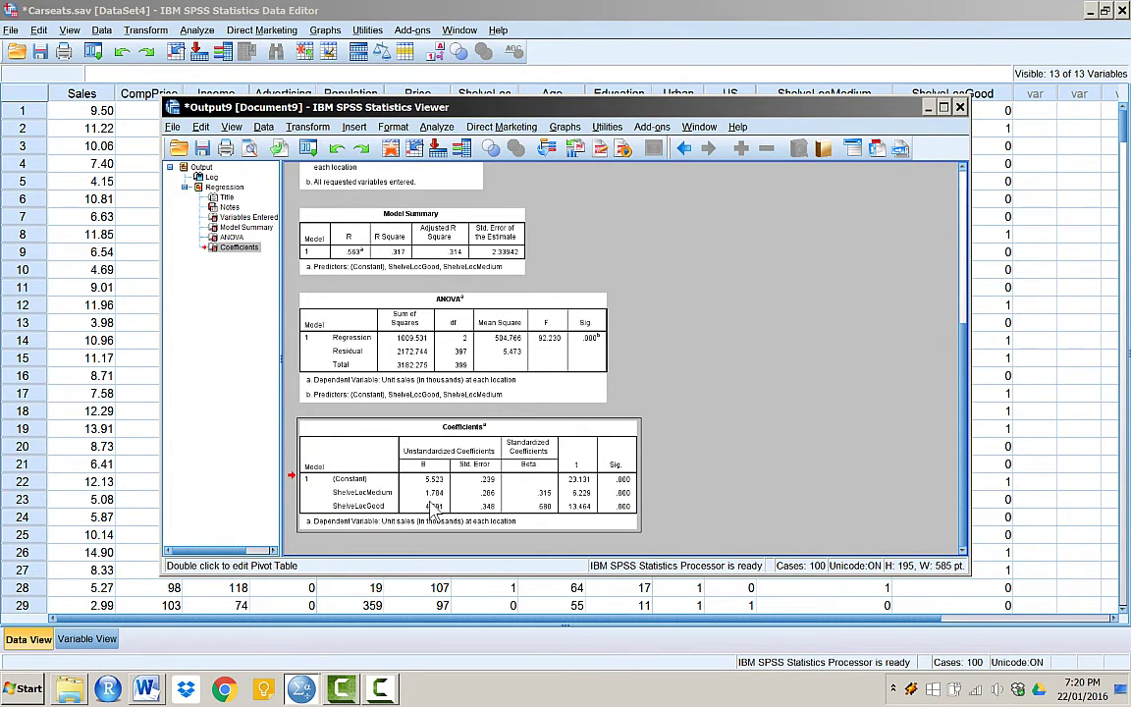
Rerun the Linear Regression on Sales with Price added to ShelveLocMedium and ShelveLocGood.
click(308, 127)
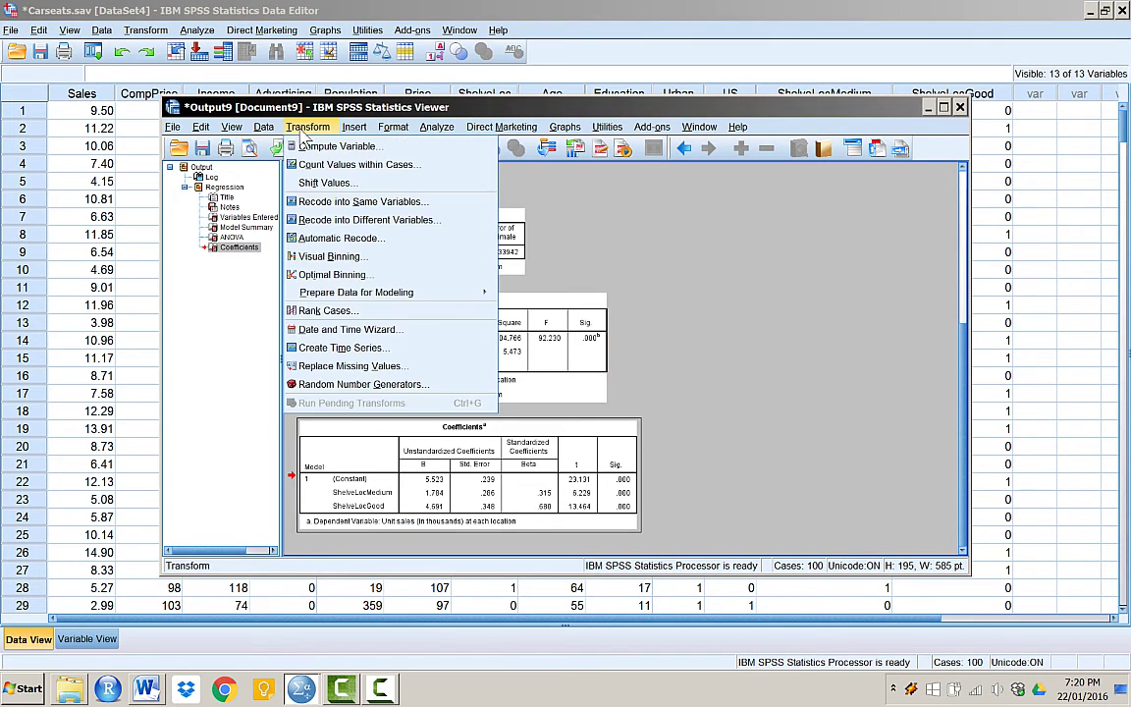
mouse_move(436, 127)
mouse_move(457, 282)
click(636, 233)
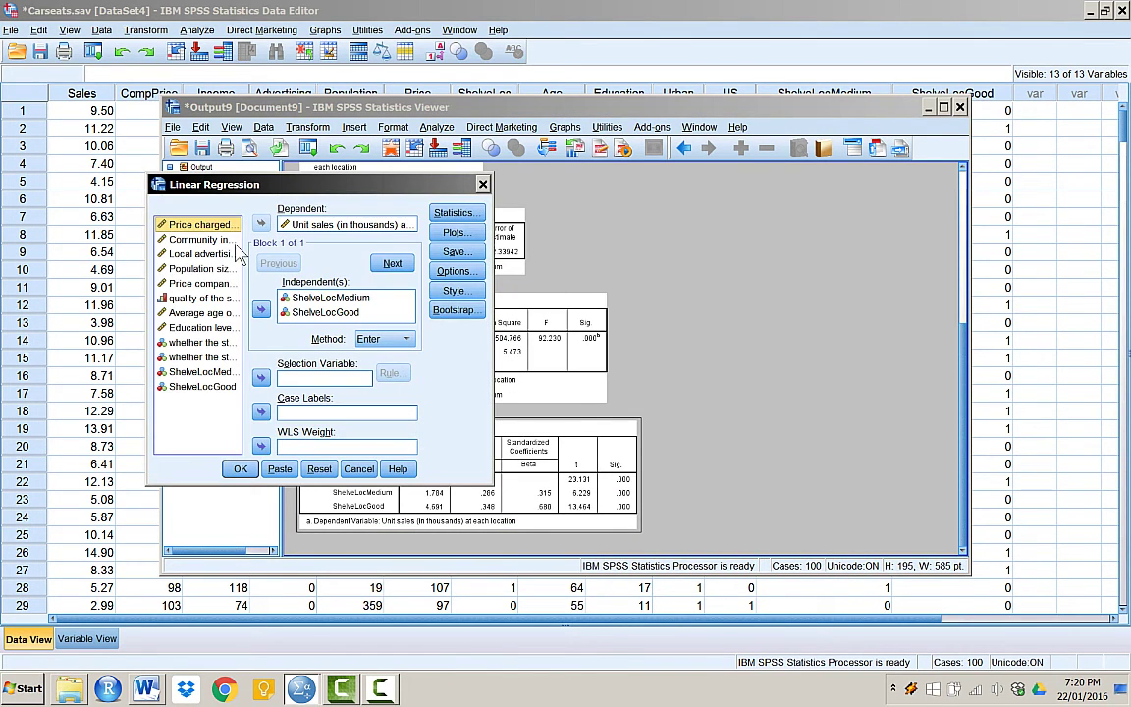
click(260, 310)
click(239, 468)
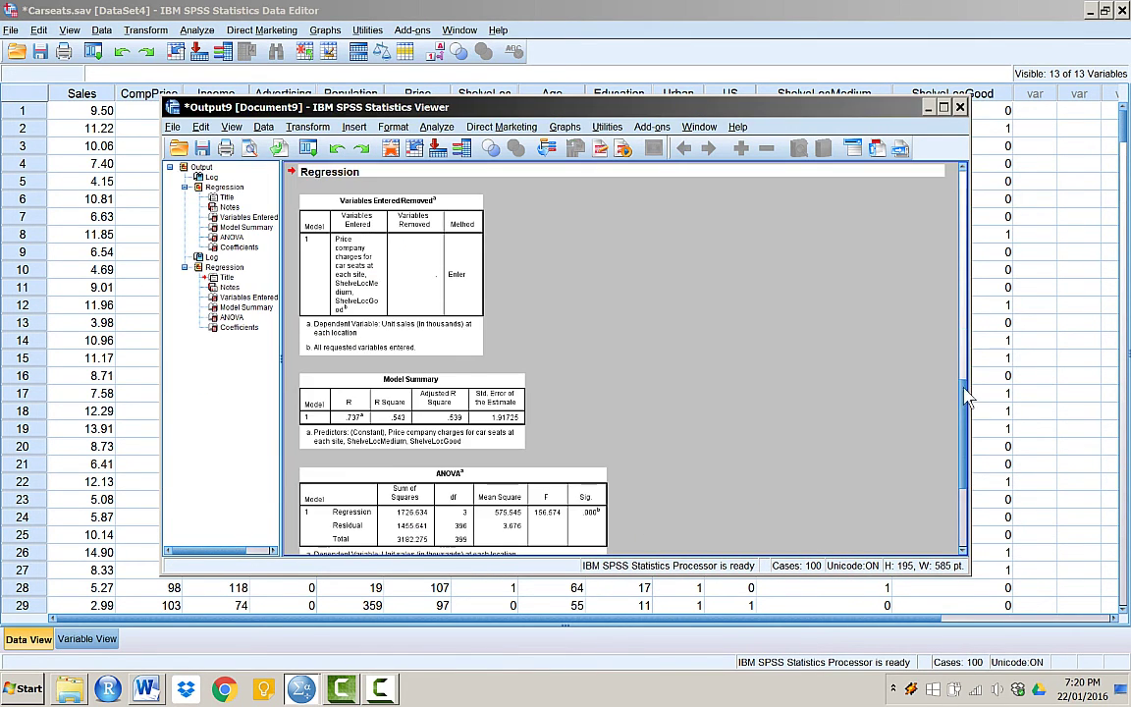